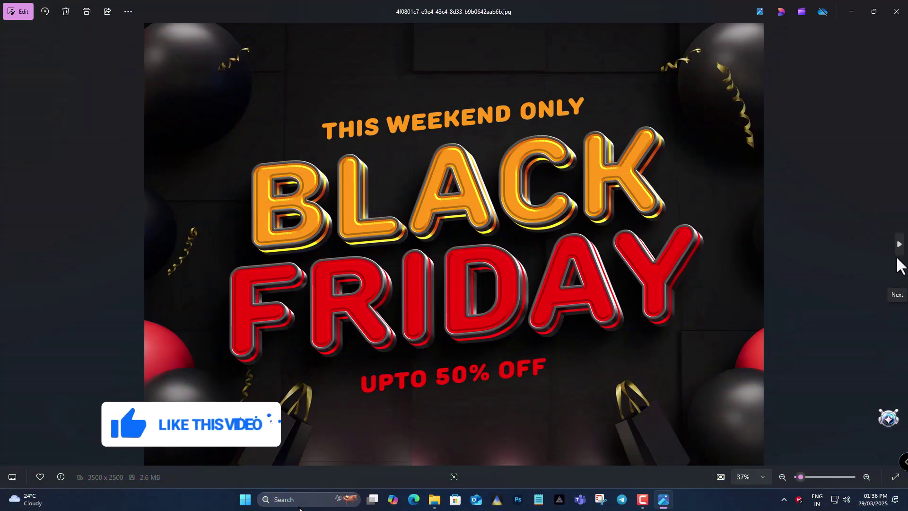
Page through the Black Friday samples to the yellow design on the hexagon-mesh background
{"action": "left_click", "coordinate": [900, 250]}
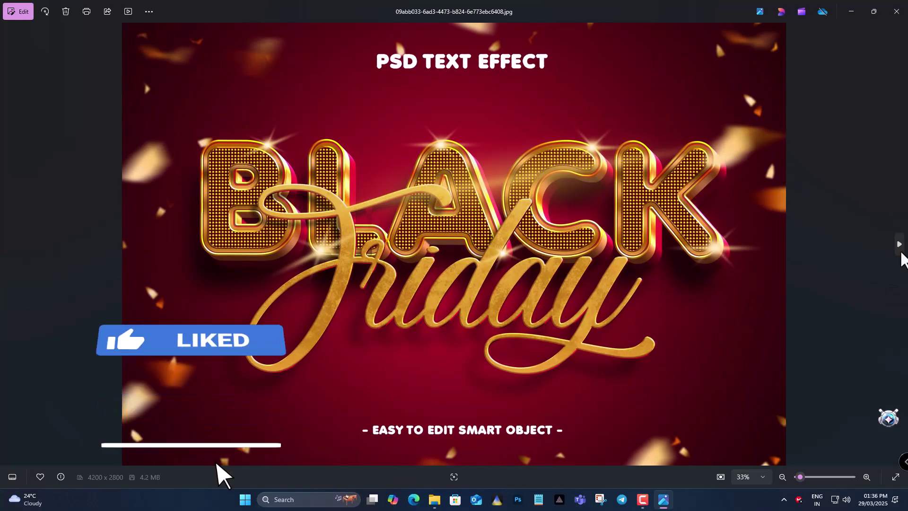
{"action": "left_click", "coordinate": [900, 250]}
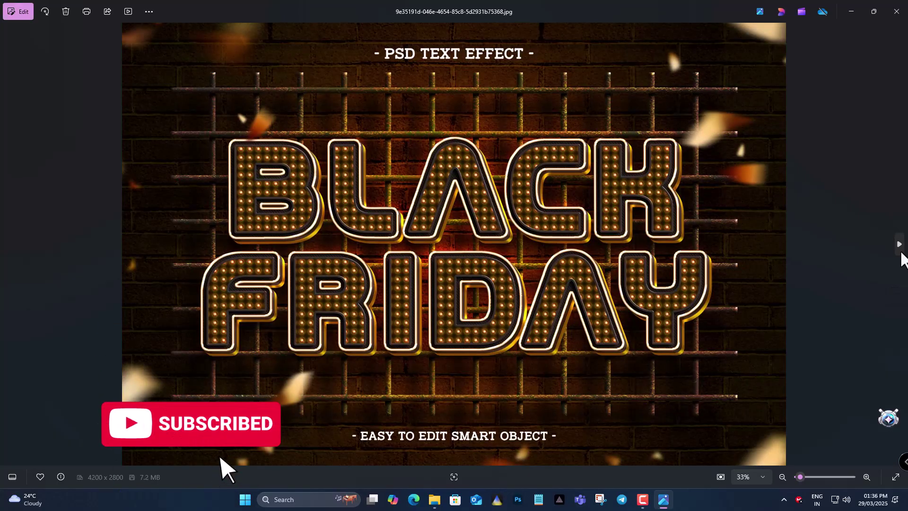
{"action": "left_click", "coordinate": [900, 250]}
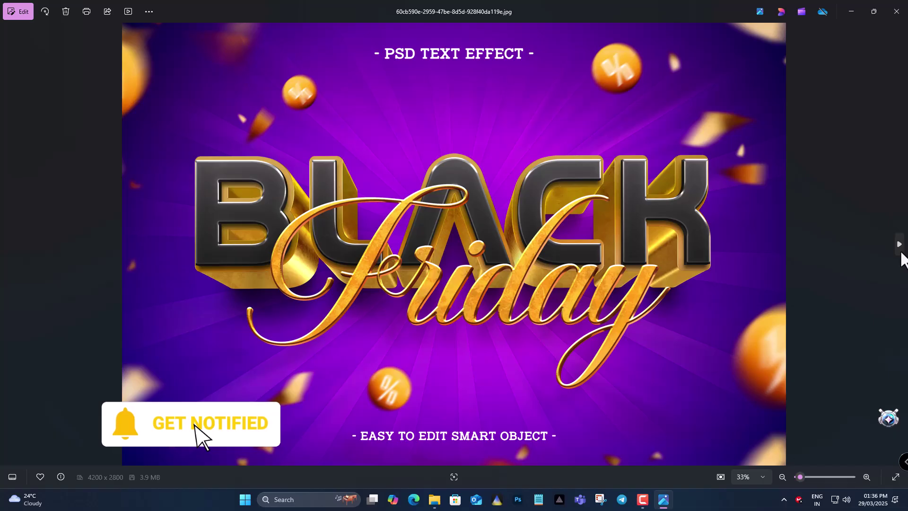
{"action": "left_click", "coordinate": [900, 250]}
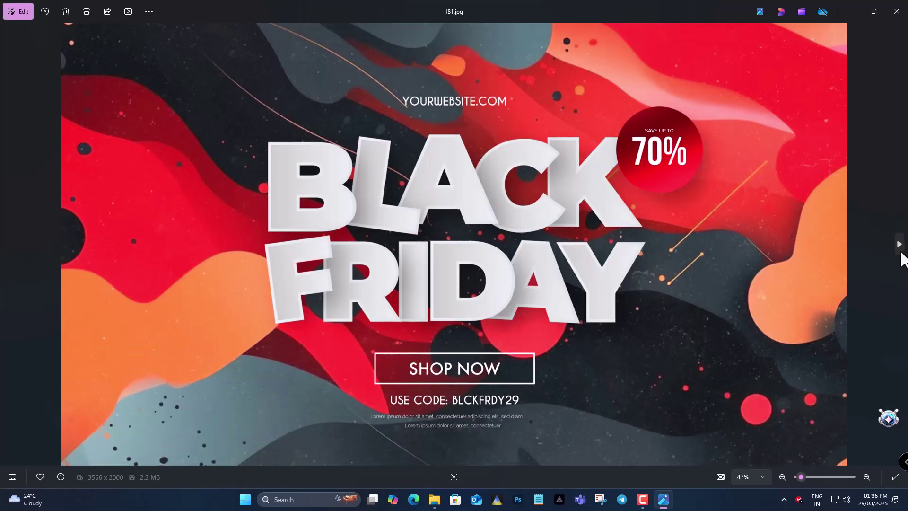
{"action": "left_click", "coordinate": [900, 250]}
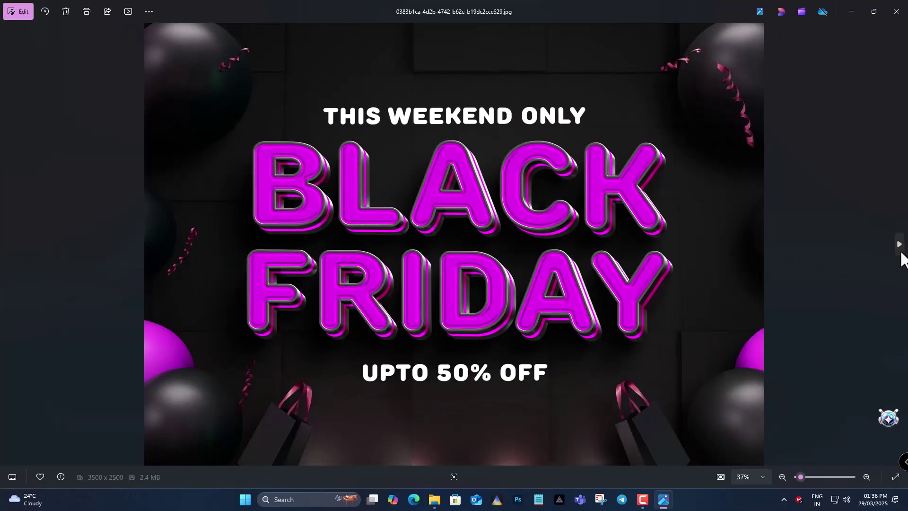
{"action": "left_click", "coordinate": [900, 250]}
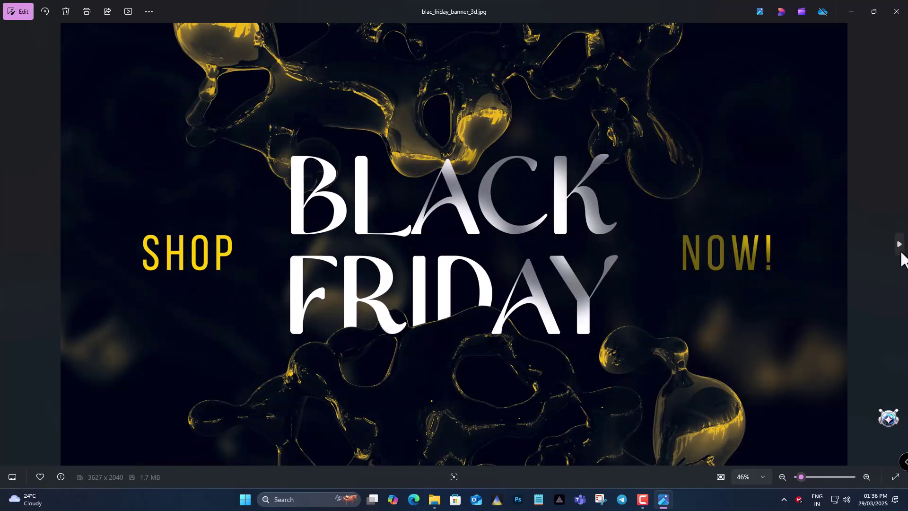
{"action": "left_click", "coordinate": [902, 259]}
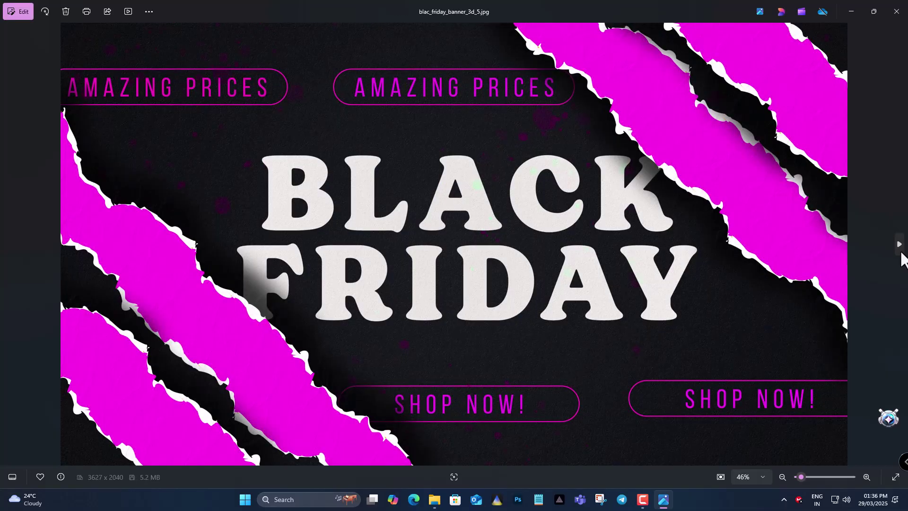
{"action": "left_click", "coordinate": [902, 259]}
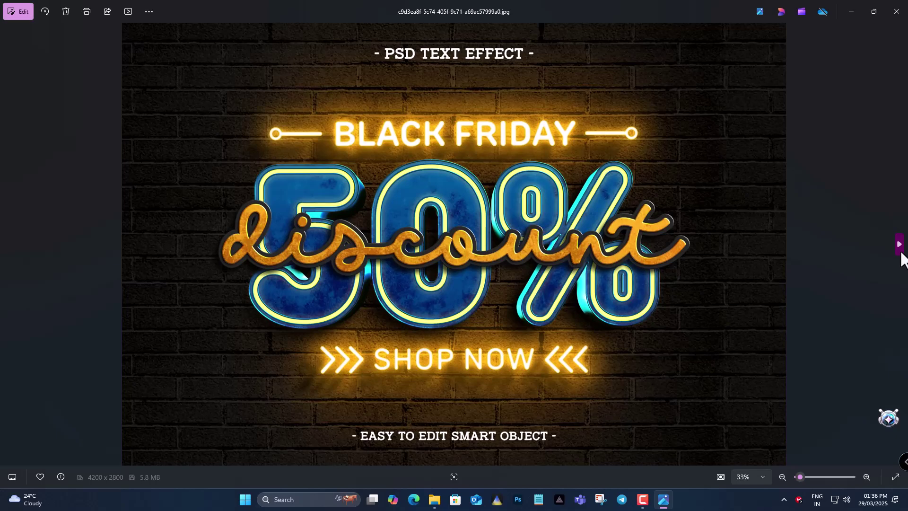
{"action": "left_click", "coordinate": [902, 260]}
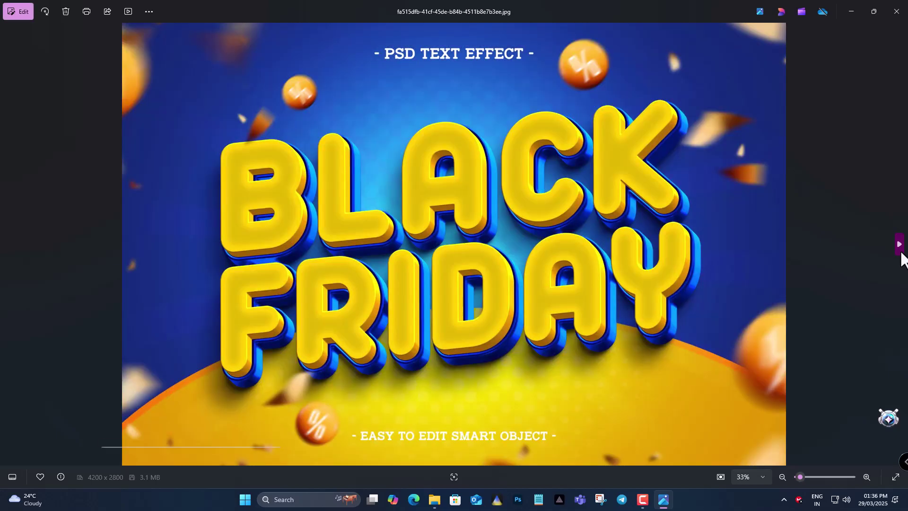
{"action": "left_click", "coordinate": [902, 260]}
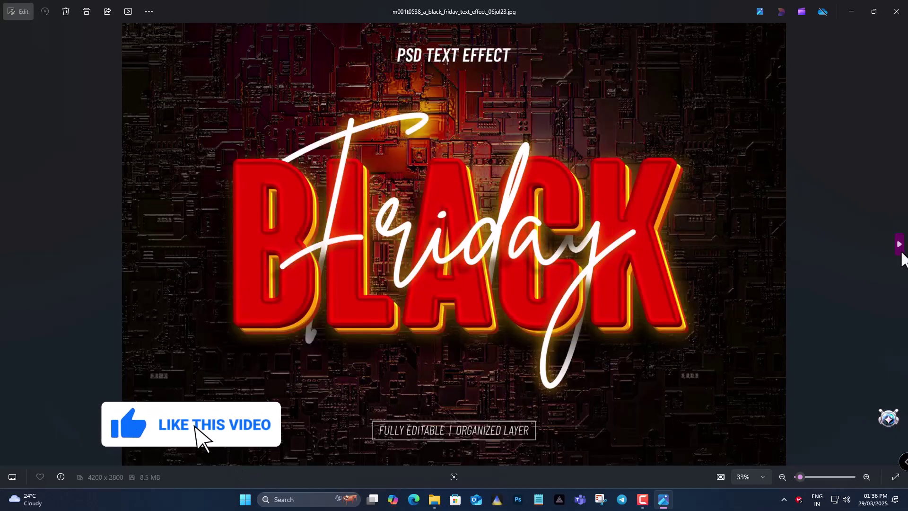
{"action": "left_click", "coordinate": [902, 259]}
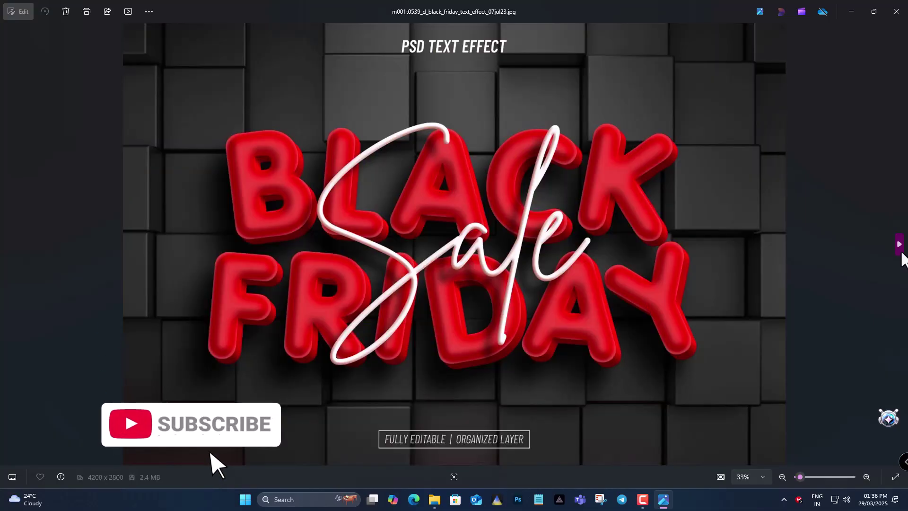
{"action": "left_click", "coordinate": [902, 260]}
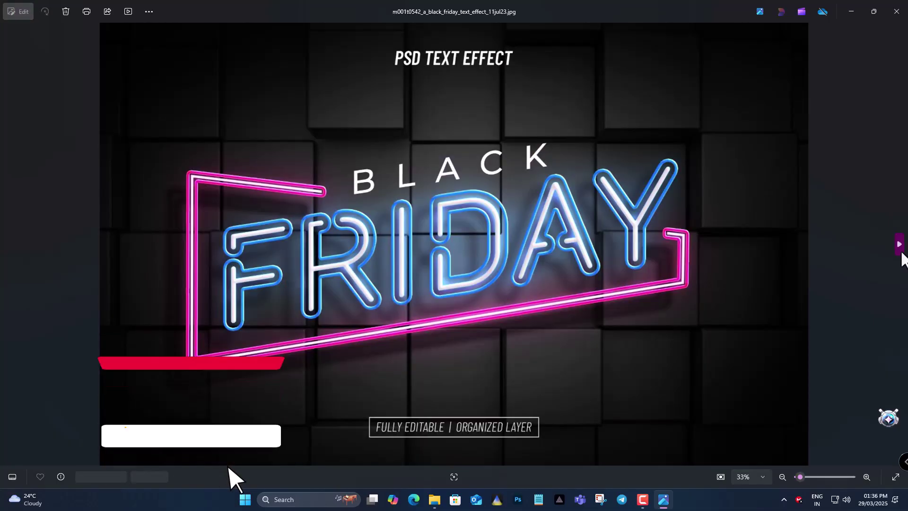
{"action": "left_click", "coordinate": [903, 259]}
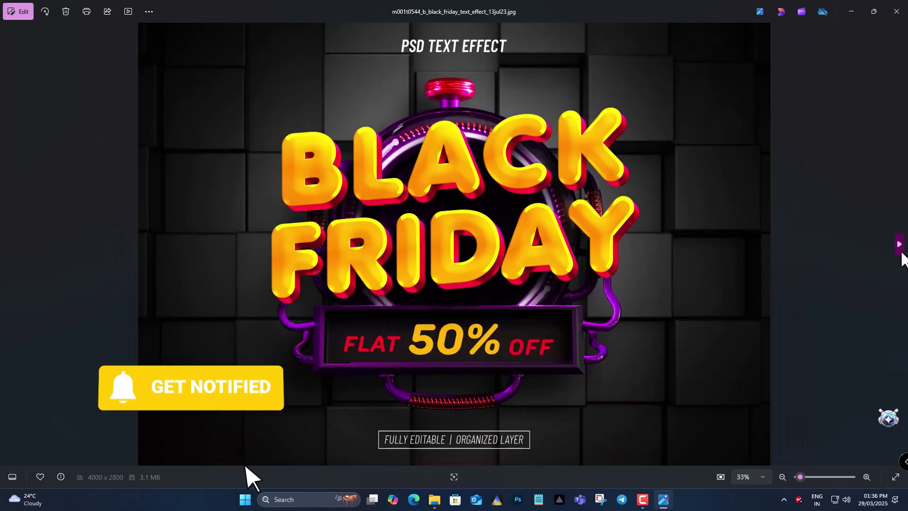
{"action": "left_click", "coordinate": [902, 259]}
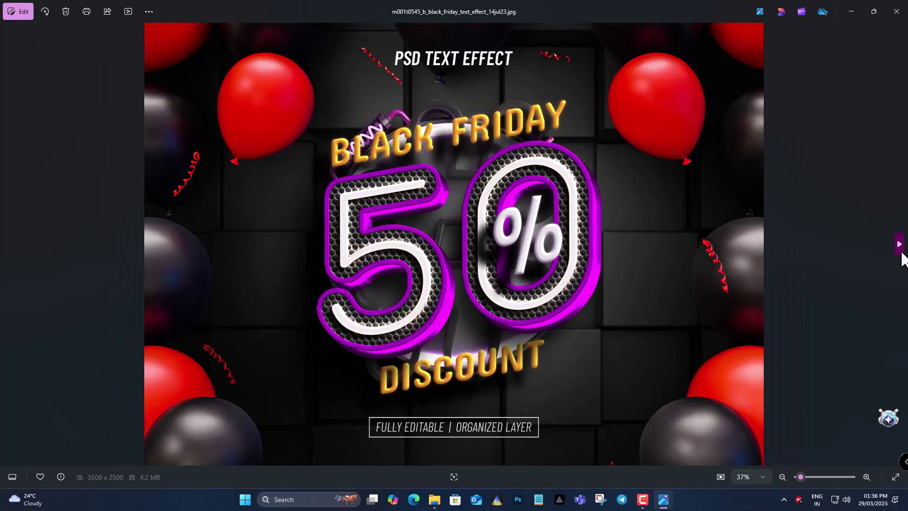
{"action": "left_click", "coordinate": [902, 259]}
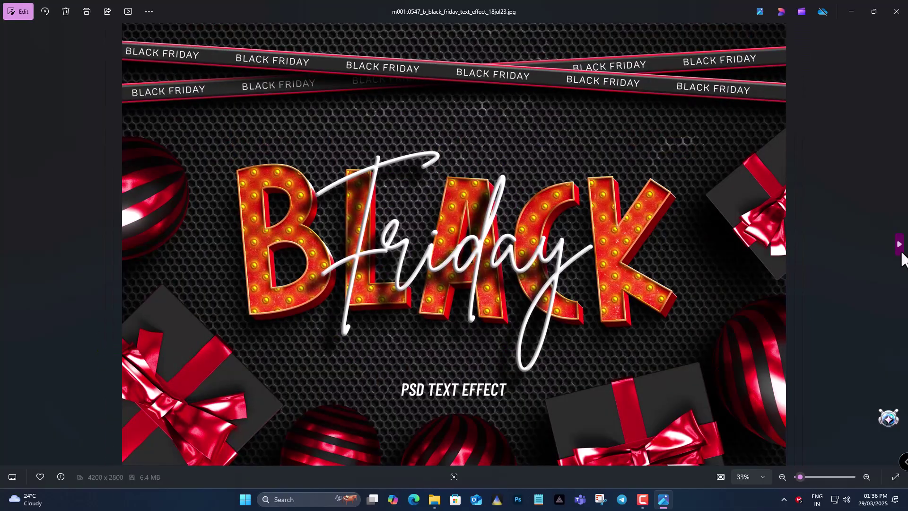
{"action": "left_click", "coordinate": [902, 260]}
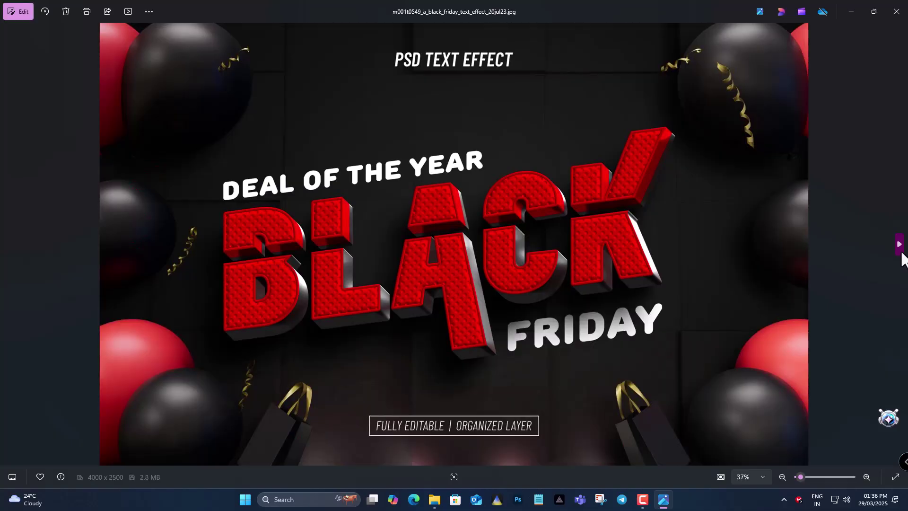
{"action": "left_click", "coordinate": [902, 260]}
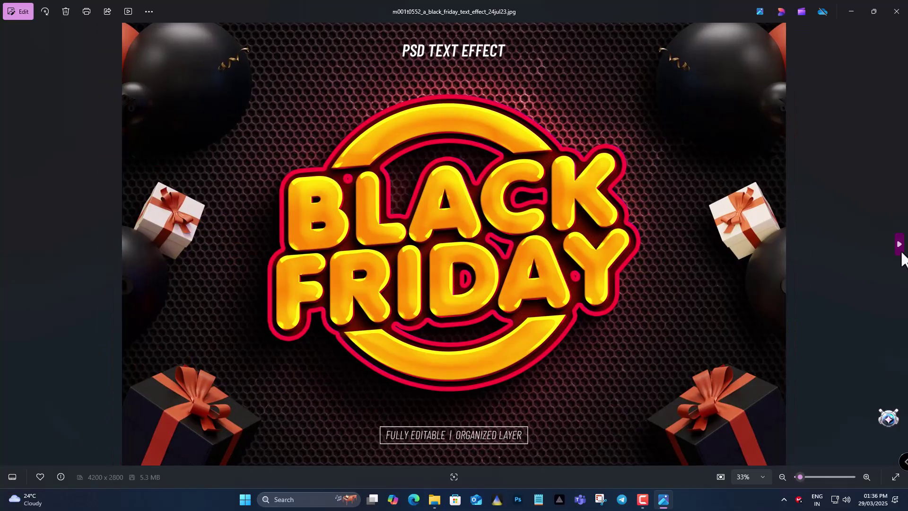
{"action": "left_click", "coordinate": [902, 260]}
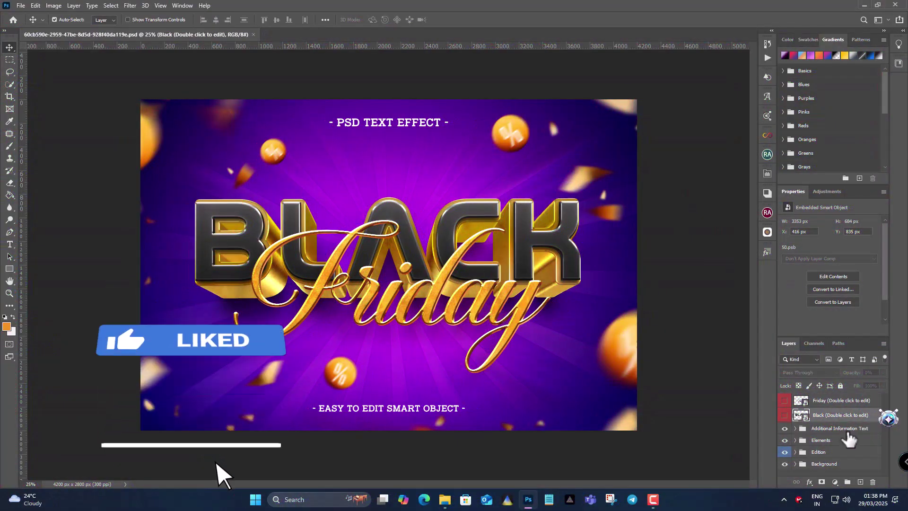
Hide Additional Information Text, open the Black smart object, and edit BLACK to expose the missing Nasi font
{"action": "left_click", "coordinate": [784, 428]}
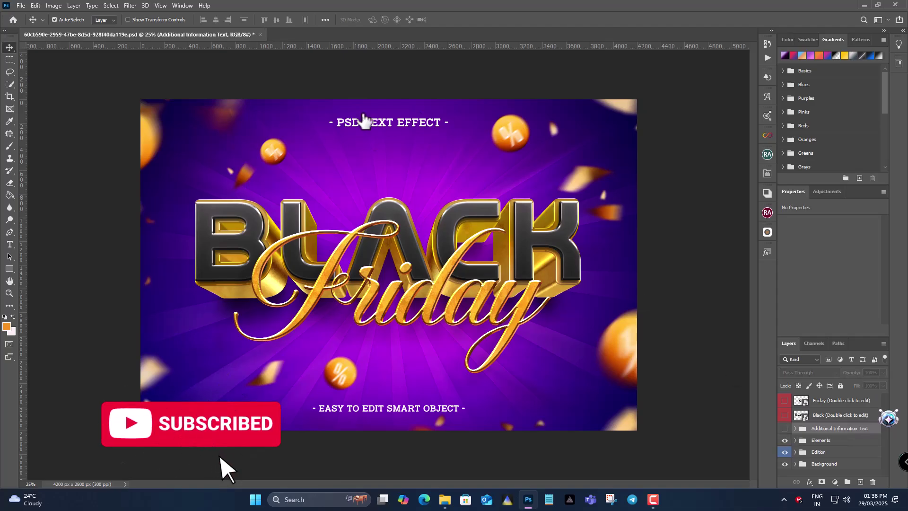
{"action": "left_click", "coordinate": [838, 402]}
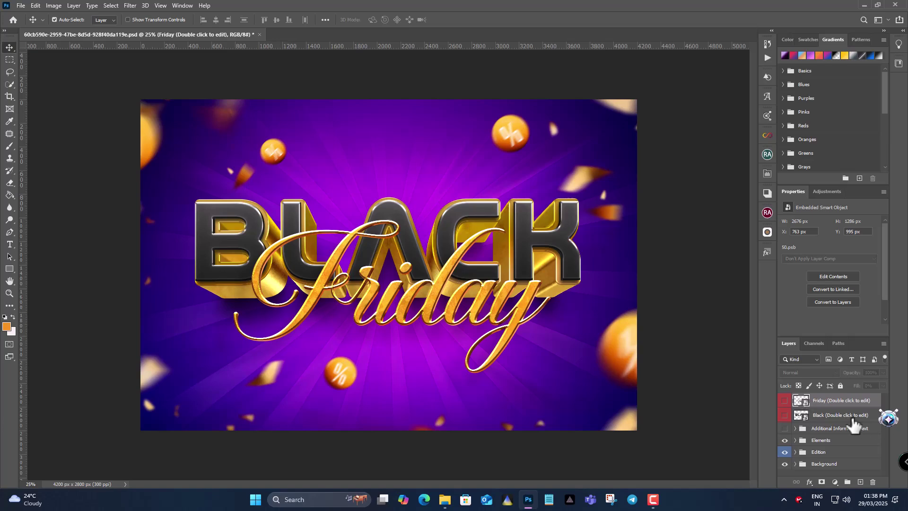
{"action": "left_click", "coordinate": [799, 416]}
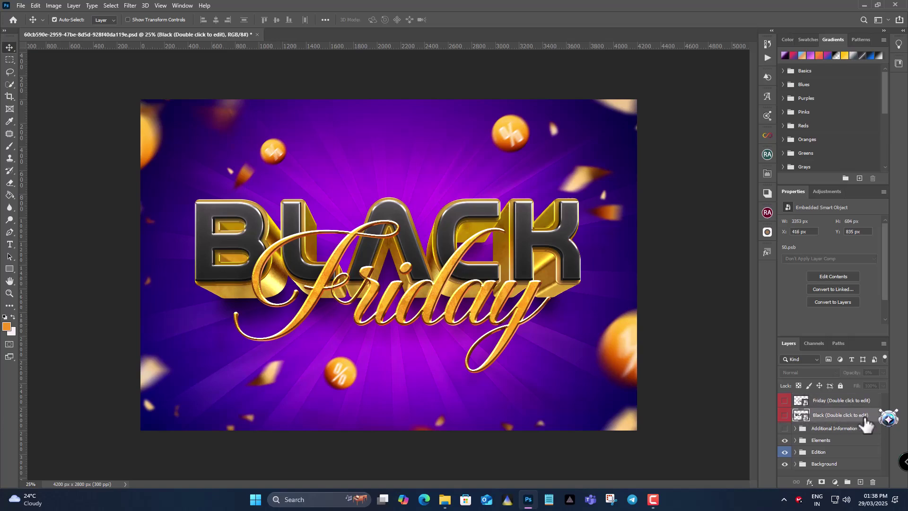
{"action": "double_click", "coordinate": [804, 416]}
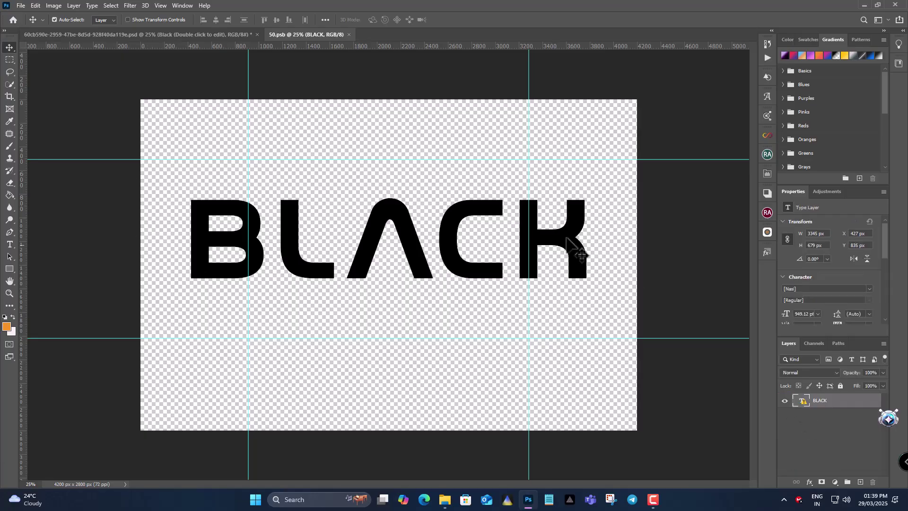
{"action": "double_click", "coordinate": [803, 401]}
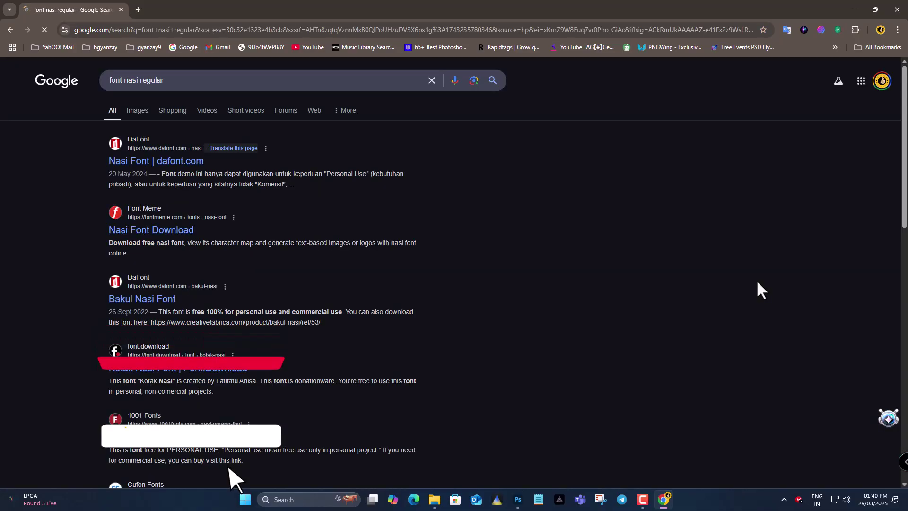
Download nasi.zip from the dafont.com Nasi font page
{"action": "left_click", "coordinate": [141, 162]}
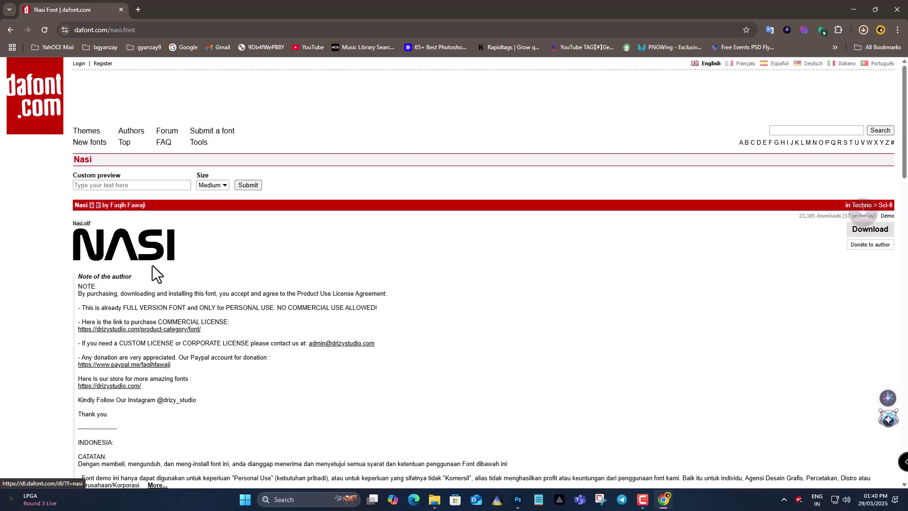
{"action": "left_click", "coordinate": [863, 30]}
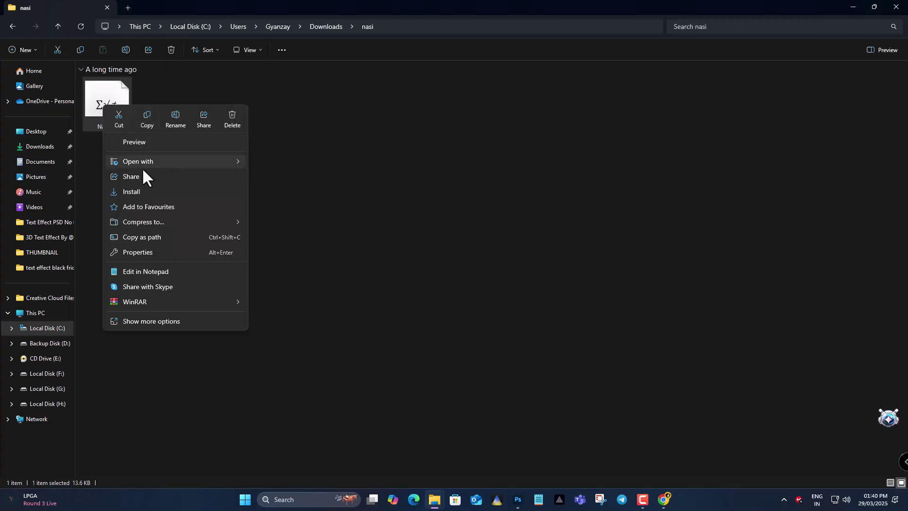
Install Nasi.otf from Downloads\nasi and cancel Photoshop's missing-fonts dialog
{"action": "left_click", "coordinate": [138, 191]}
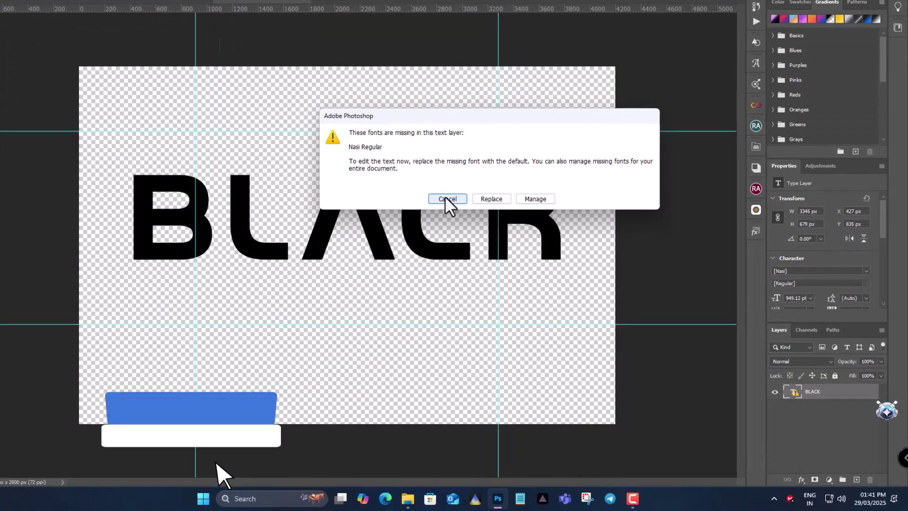
{"action": "left_click", "coordinate": [445, 199]}
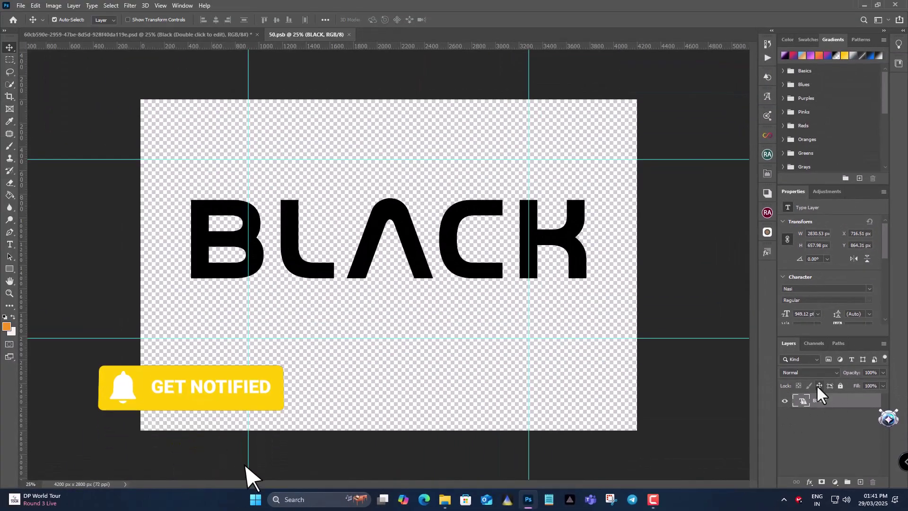
Retype BLACK as 'YOUR' in the smart object and save 50.psb back into the template
{"action": "double_click", "coordinate": [580, 270]}
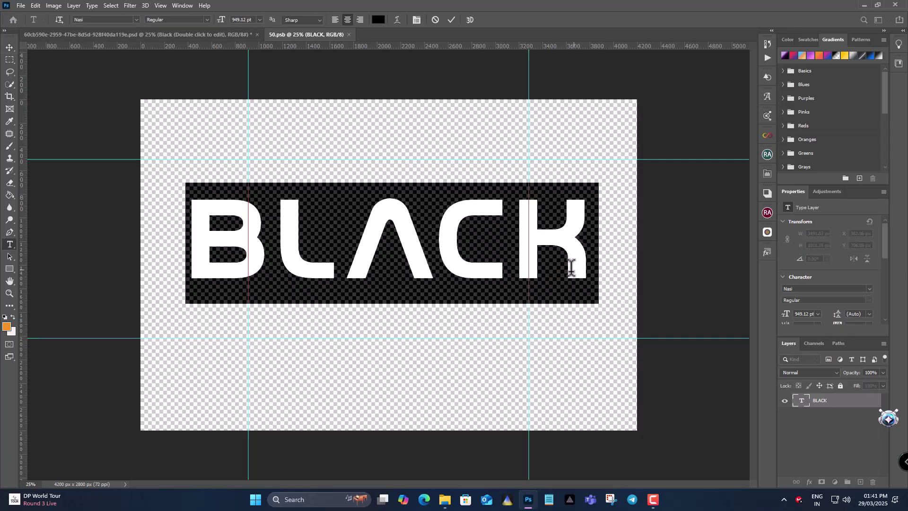
{"action": "type", "text": "YOUR"}
{"action": "left_click", "coordinate": [9, 47]}
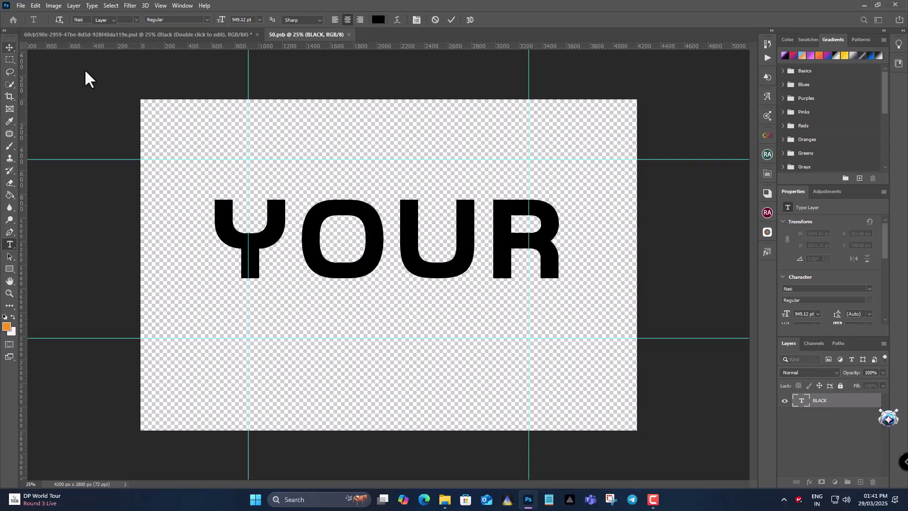
{"action": "left_click", "coordinate": [350, 34]}
{"action": "left_click", "coordinate": [410, 185]}
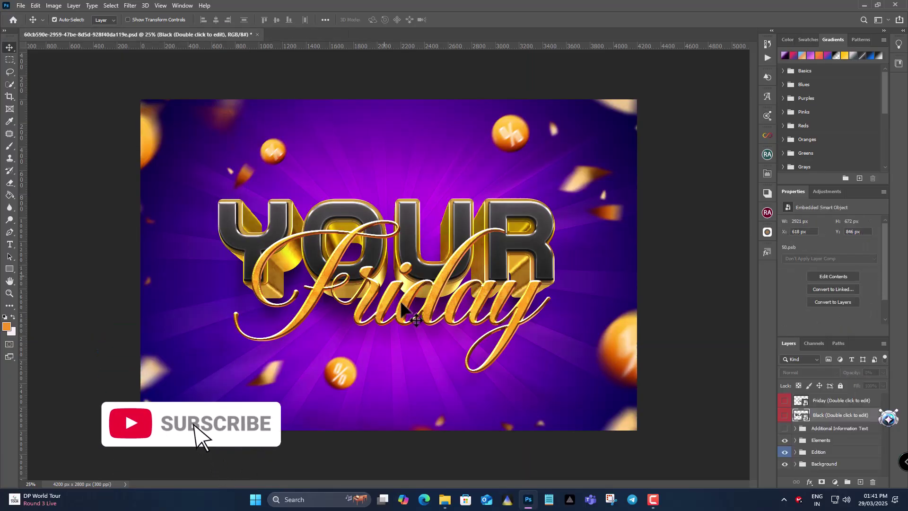
{"action": "left_click", "coordinate": [830, 402]}
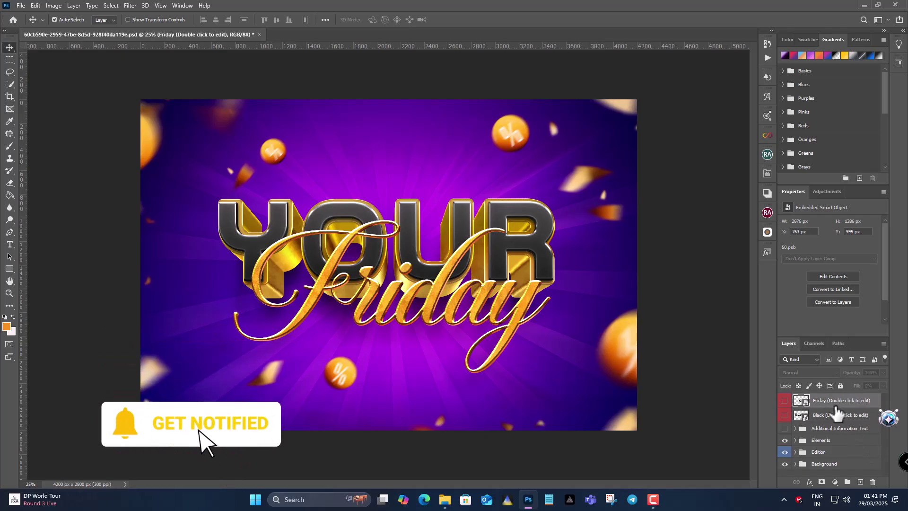
Retype the Friday smart object's script text as 'Text' and save the .psb
{"action": "double_click", "coordinate": [804, 402]}
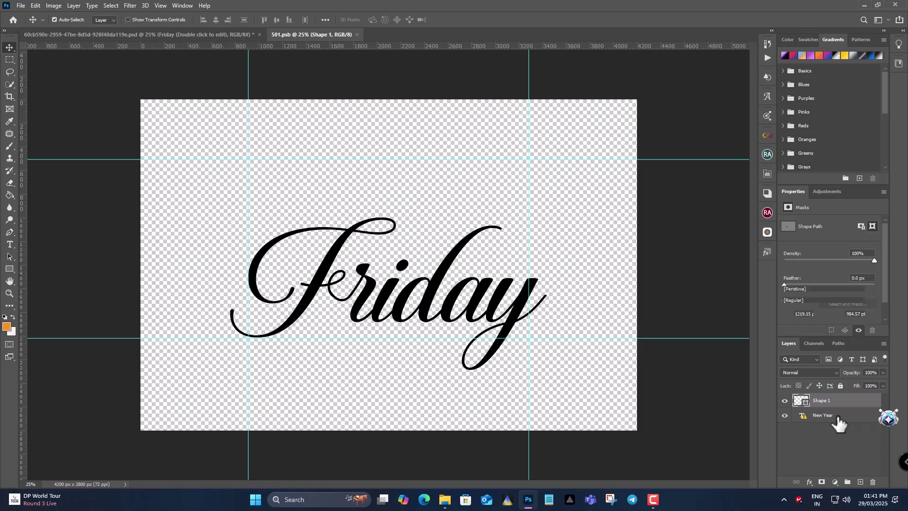
{"action": "left_click", "coordinate": [838, 423]}
{"action": "double_click", "coordinate": [803, 415]}
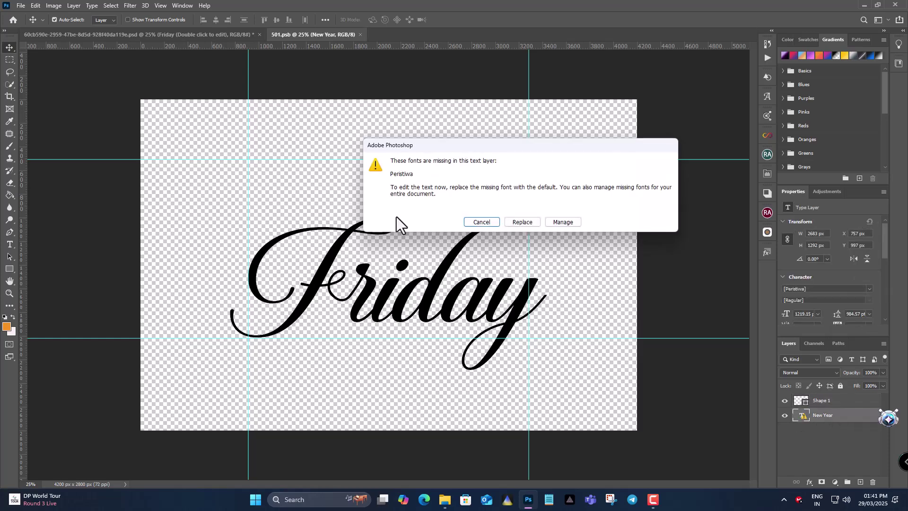
{"action": "key", "text": "Return"}
{"action": "type", "text": "Text"}
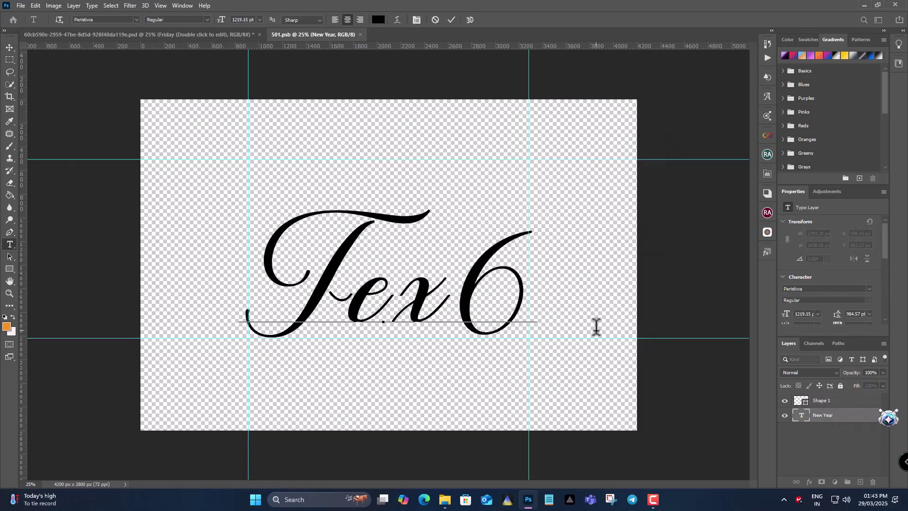
{"action": "key", "text": "BackSpace"}
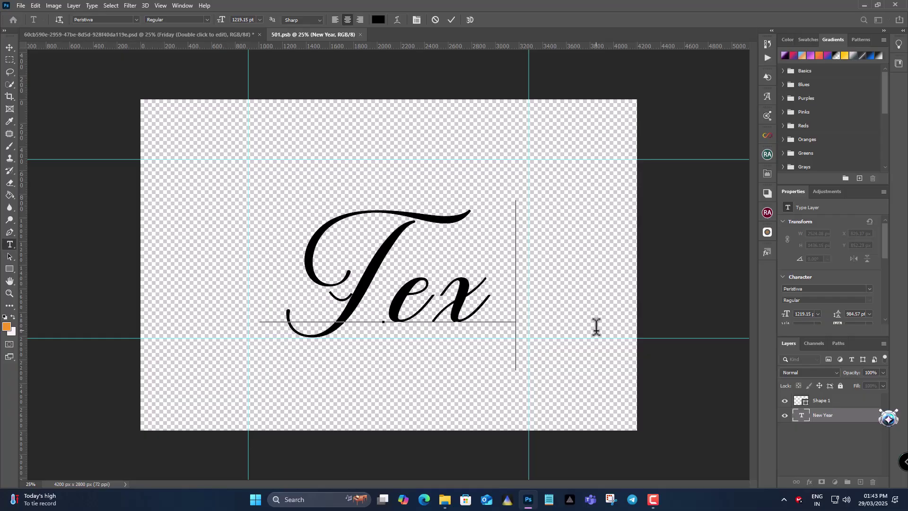
{"action": "type", "text": "t"}
{"action": "left_click", "coordinate": [10, 48]}
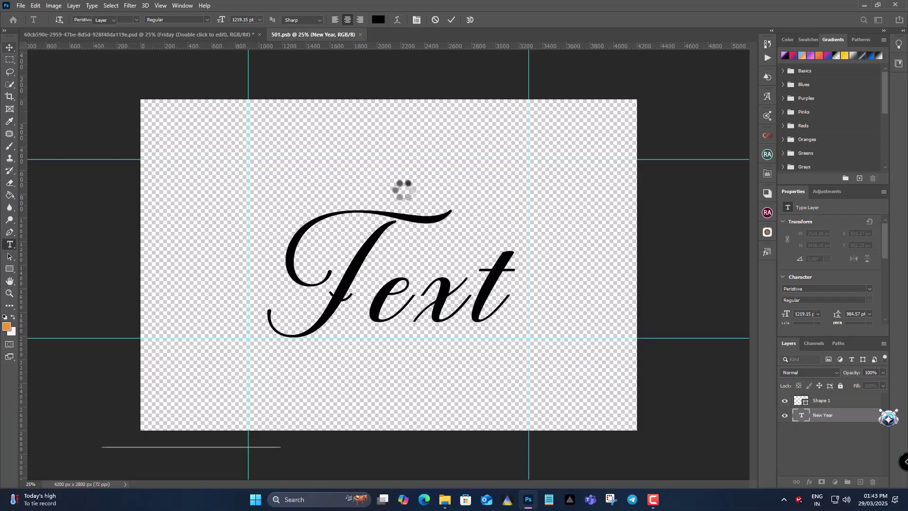
{"action": "left_click", "coordinate": [364, 34]}
{"action": "left_click", "coordinate": [412, 186]}
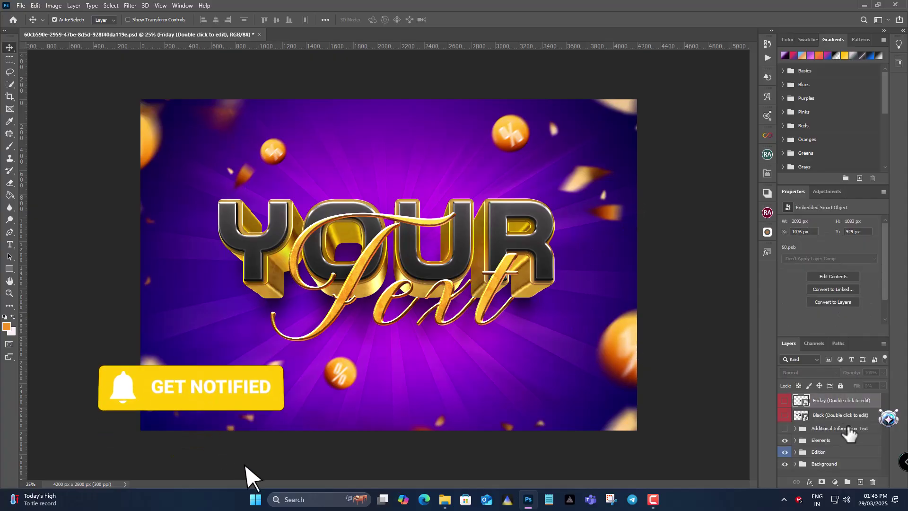
Expand Edition > Black, select Top Surface, and show its fx layer-effects menu
{"action": "left_click", "coordinate": [832, 440]}
{"action": "left_click", "coordinate": [840, 453]}
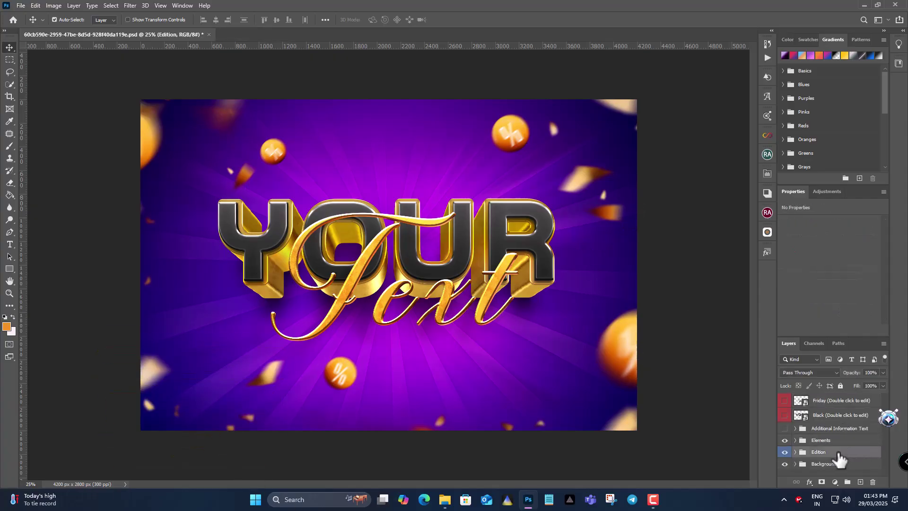
{"action": "scroll", "coordinate": [814, 456], "scroll_direction": "down", "scroll_amount": 2}
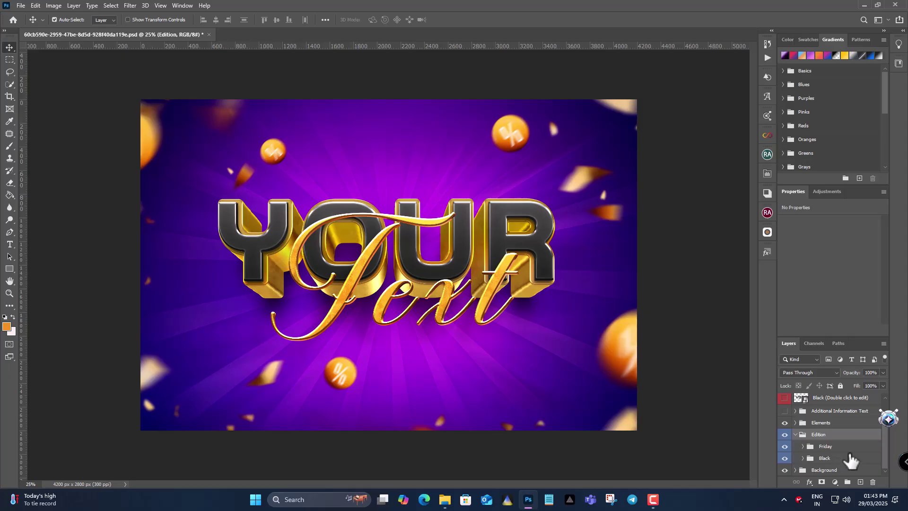
{"action": "left_click", "coordinate": [809, 458]}
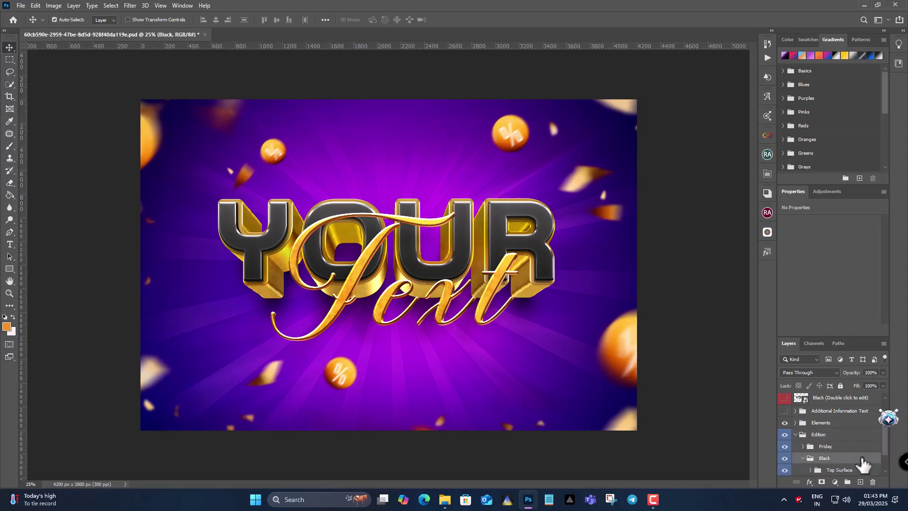
{"action": "scroll", "coordinate": [862, 465], "scroll_direction": "down", "scroll_amount": 2}
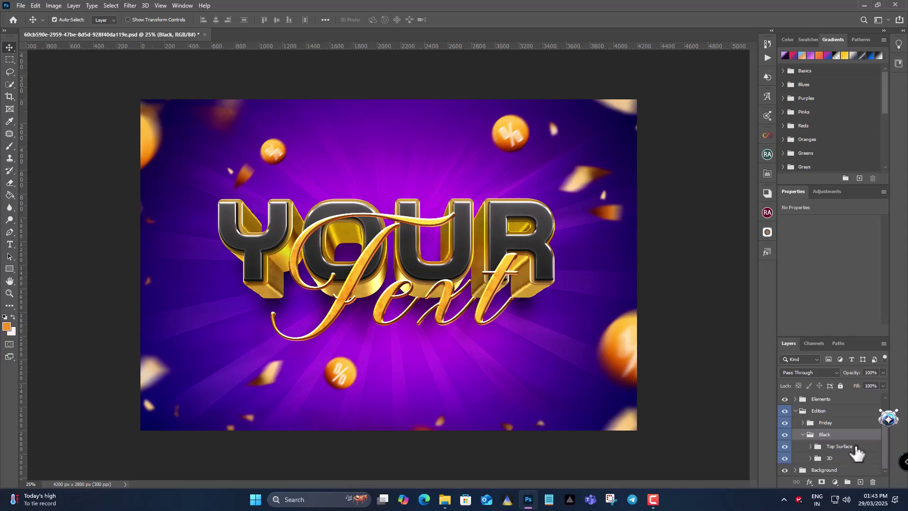
{"action": "left_click", "coordinate": [846, 446]}
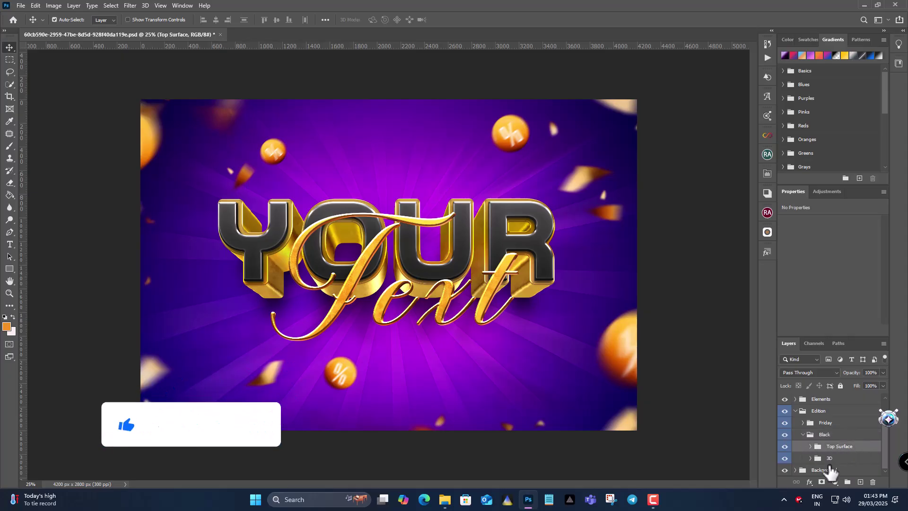
{"action": "left_click", "coordinate": [809, 481]}
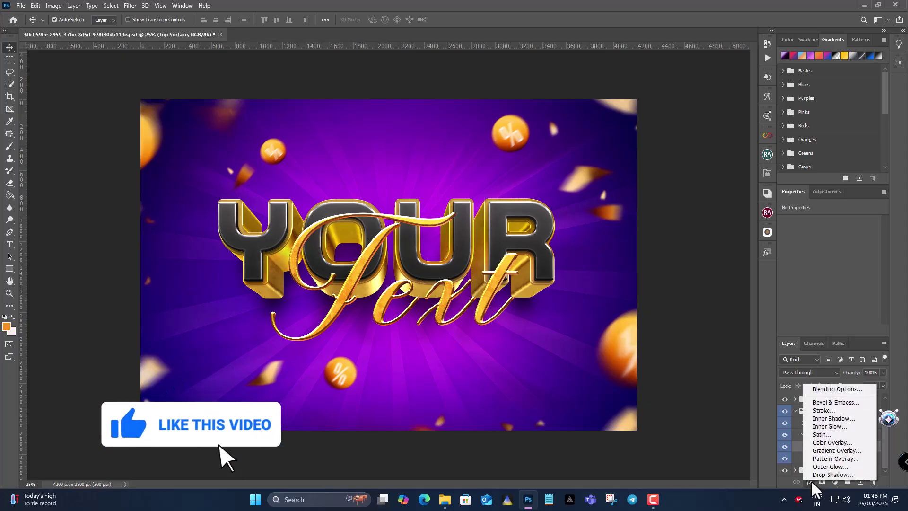
Add a Color Overlay to Top Surface using the Color blend mode
{"action": "left_click", "coordinate": [835, 391]}
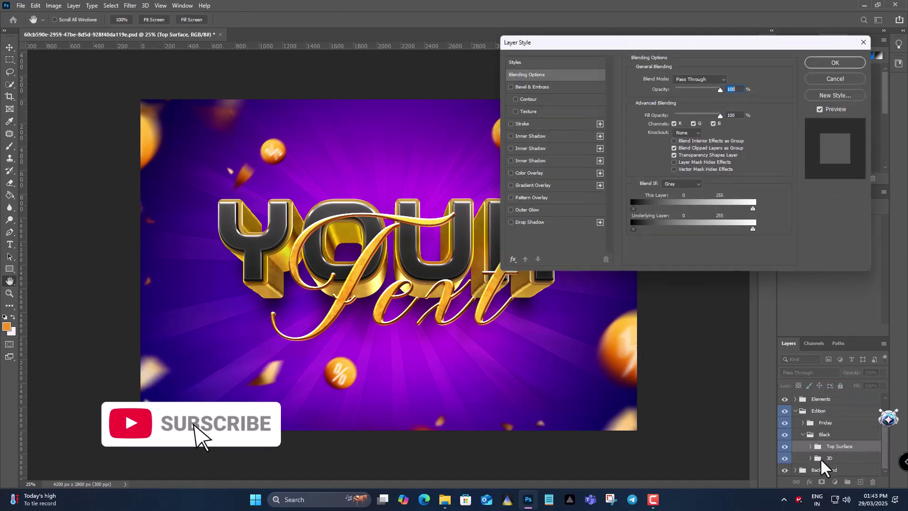
{"action": "left_click", "coordinate": [526, 172]}
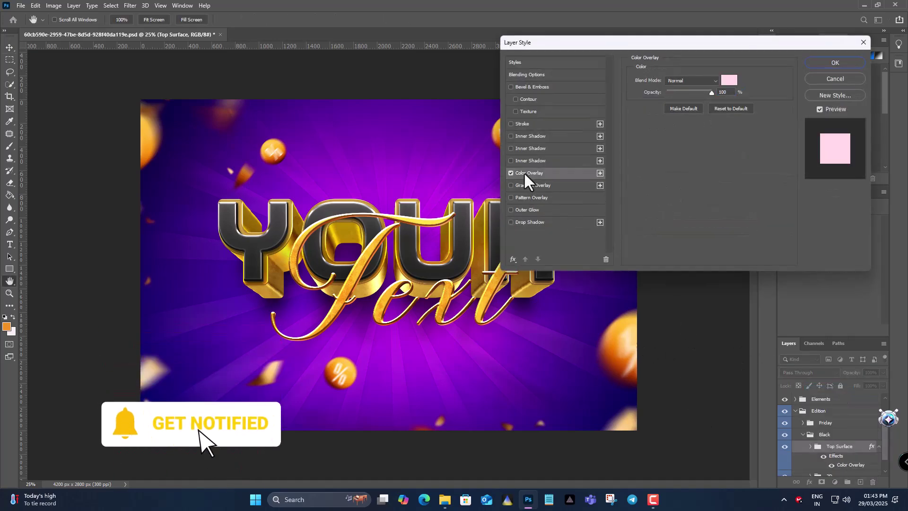
{"action": "left_click", "coordinate": [697, 81]}
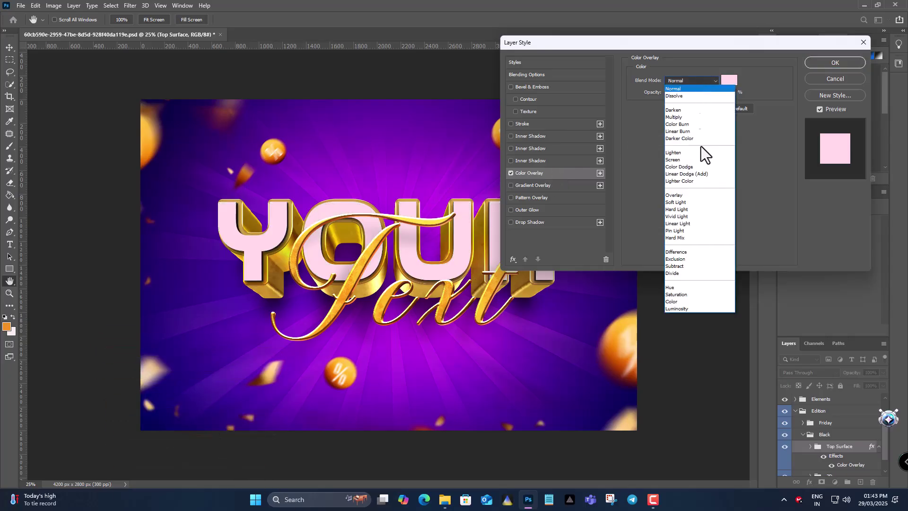
{"action": "left_click", "coordinate": [693, 301]}
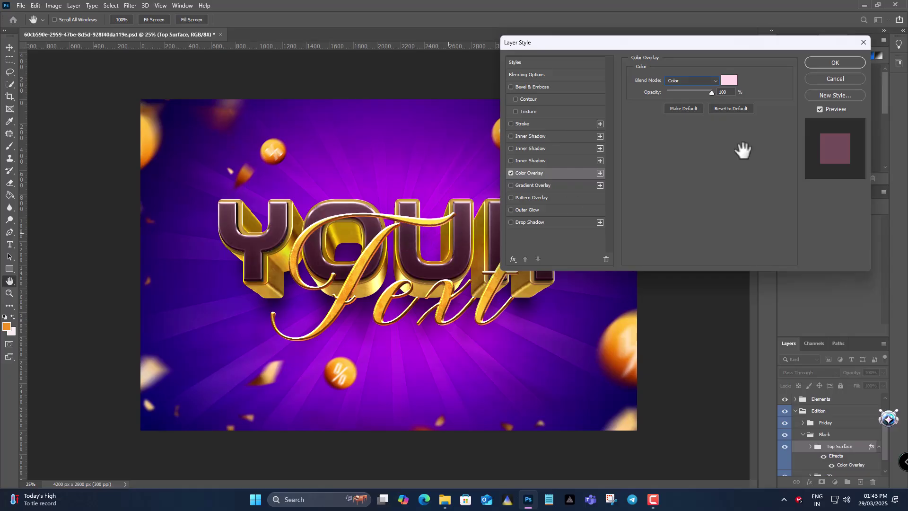
Preview magenta, blue, green, yellow and orange overlay hues, then cancel both dialogs
{"action": "left_click", "coordinate": [729, 80]}
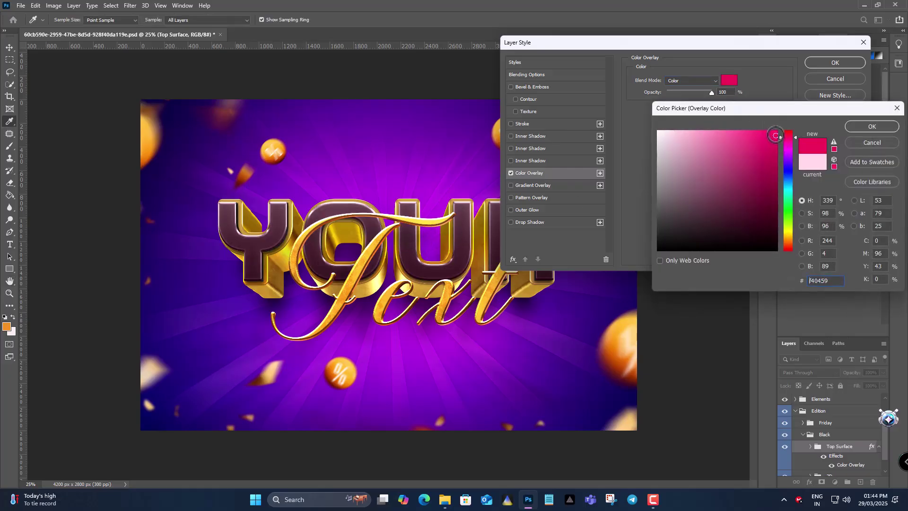
{"action": "left_click", "coordinate": [790, 152]}
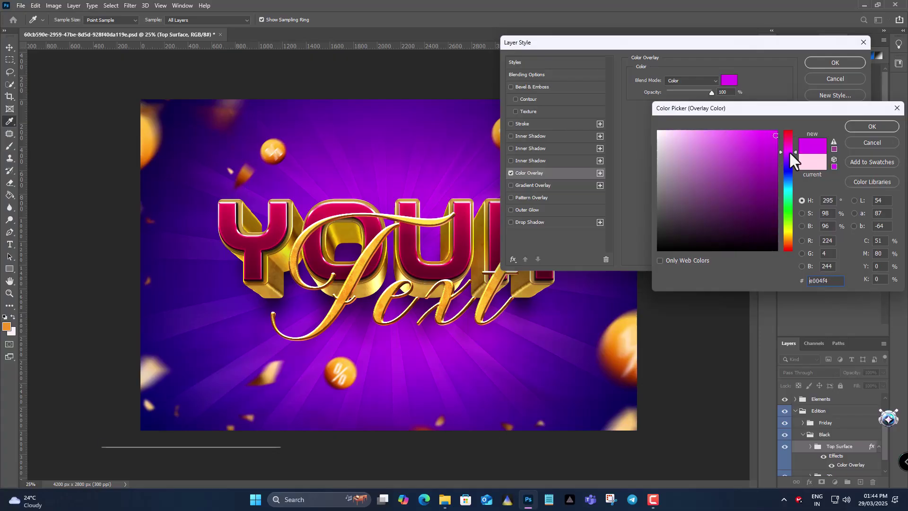
{"action": "left_click", "coordinate": [787, 174]}
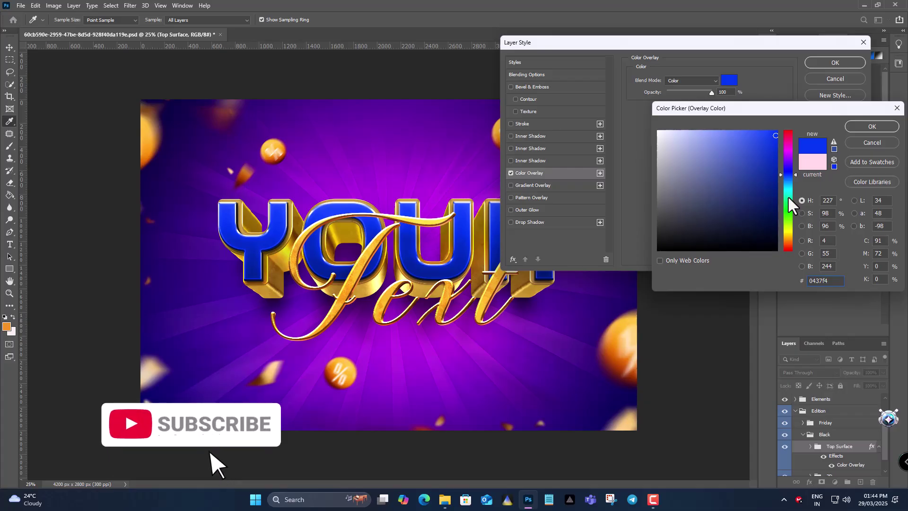
{"action": "left_click_drag", "start_coordinate": [788, 197], "coordinate": [790, 215]}
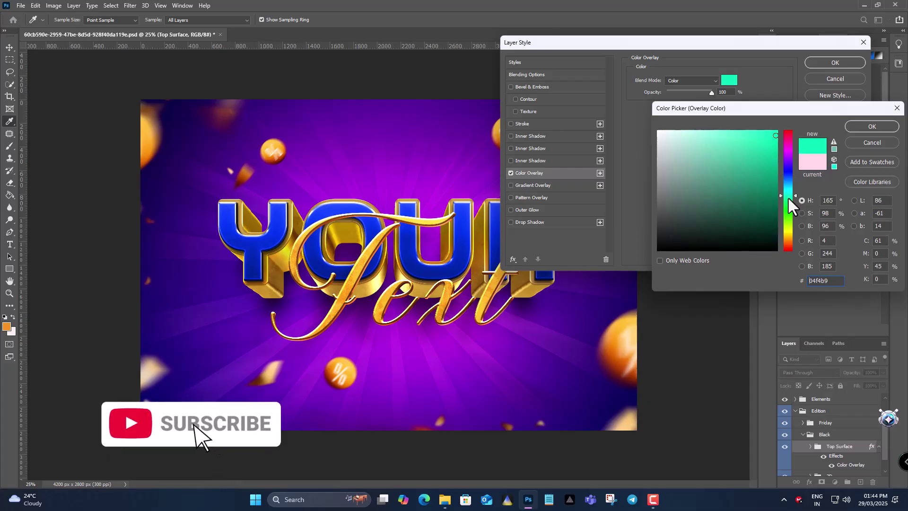
{"action": "left_click", "coordinate": [791, 230]}
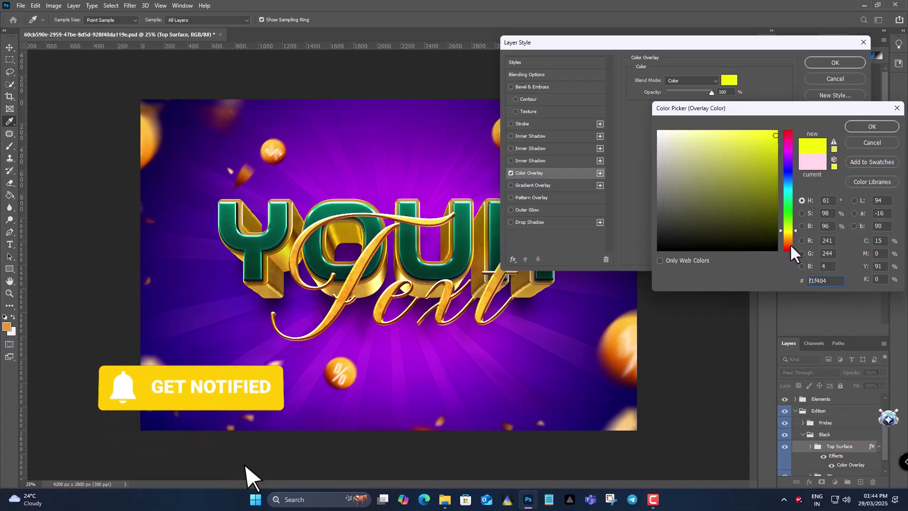
{"action": "left_click", "coordinate": [790, 245]}
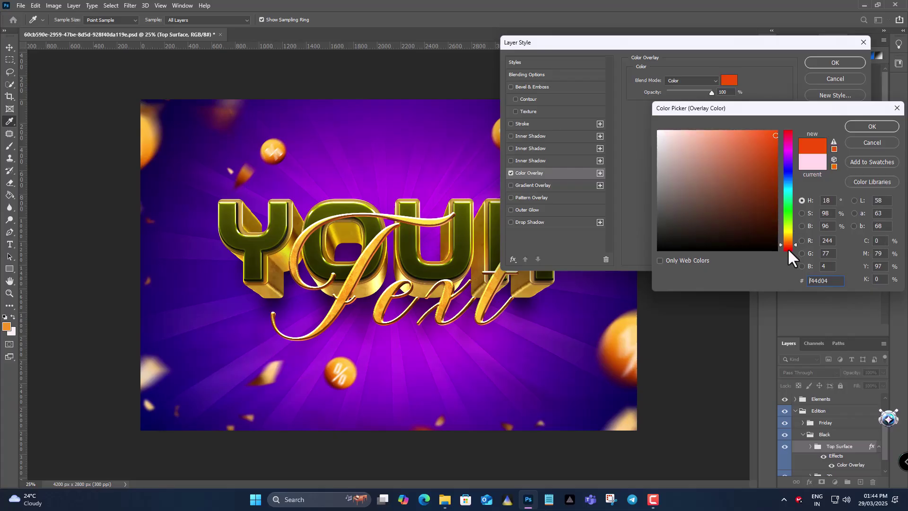
{"action": "left_click", "coordinate": [869, 143]}
{"action": "left_click", "coordinate": [835, 78]}
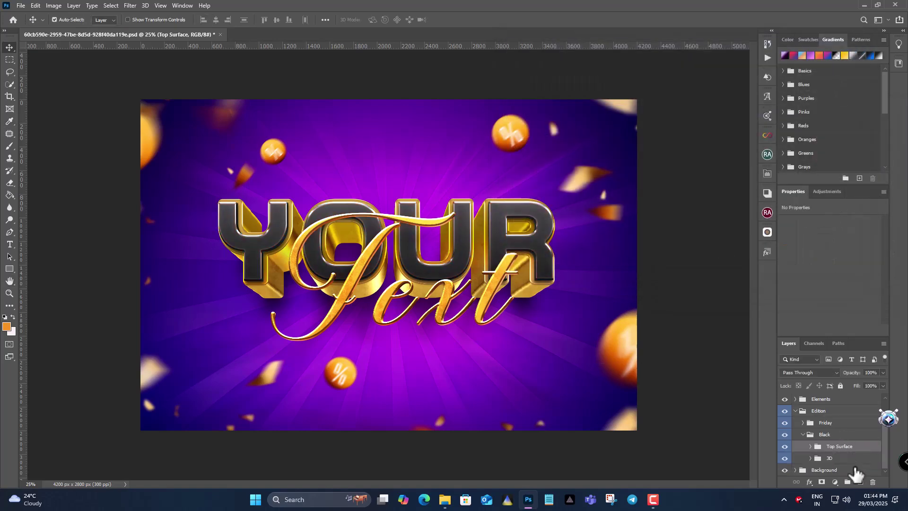
{"action": "left_click", "coordinate": [847, 459]}
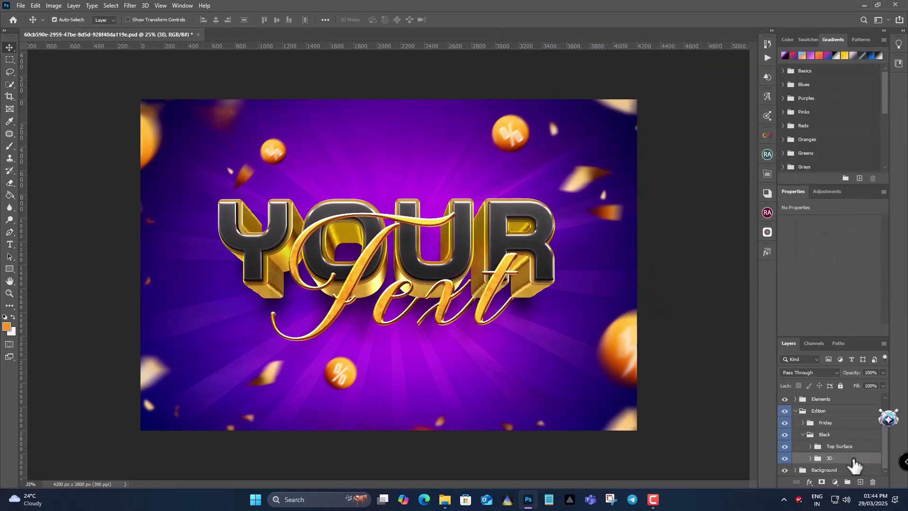
{"action": "right_click", "coordinate": [806, 471]}
{"action": "left_click", "coordinate": [825, 391]}
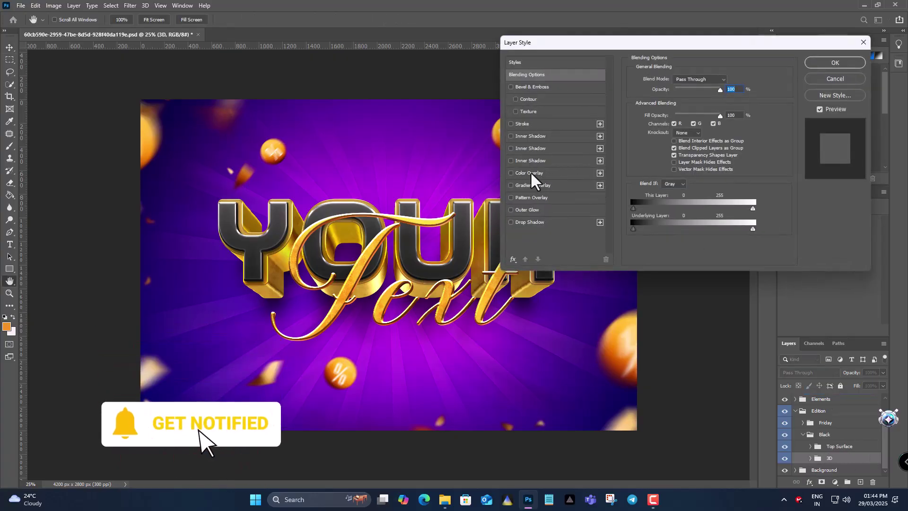
{"action": "left_click", "coordinate": [529, 172]}
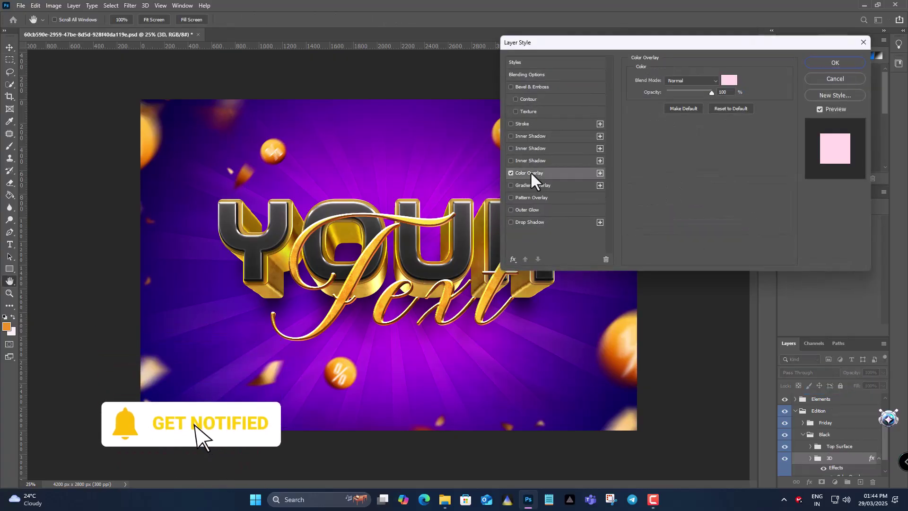
{"action": "left_click", "coordinate": [692, 80]}
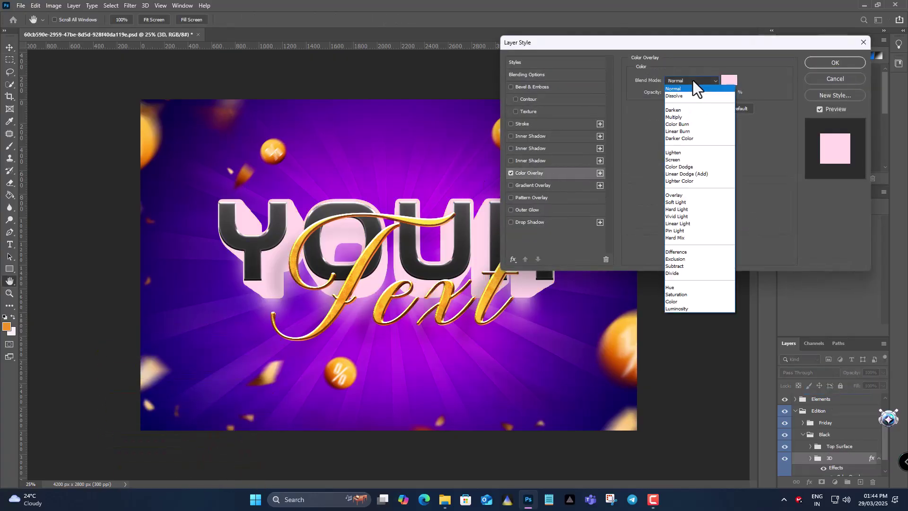
{"action": "left_click", "coordinate": [677, 303]}
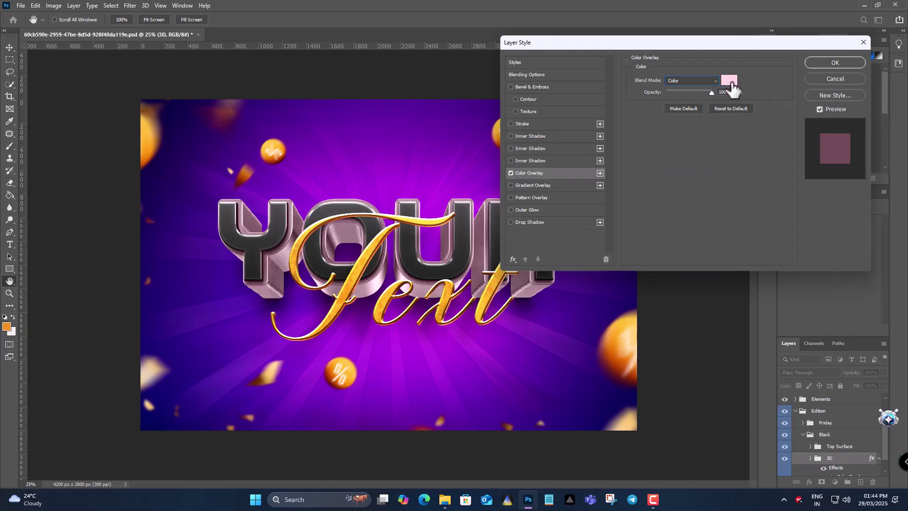
{"action": "left_click", "coordinate": [729, 81]}
{"action": "left_click", "coordinate": [767, 135]}
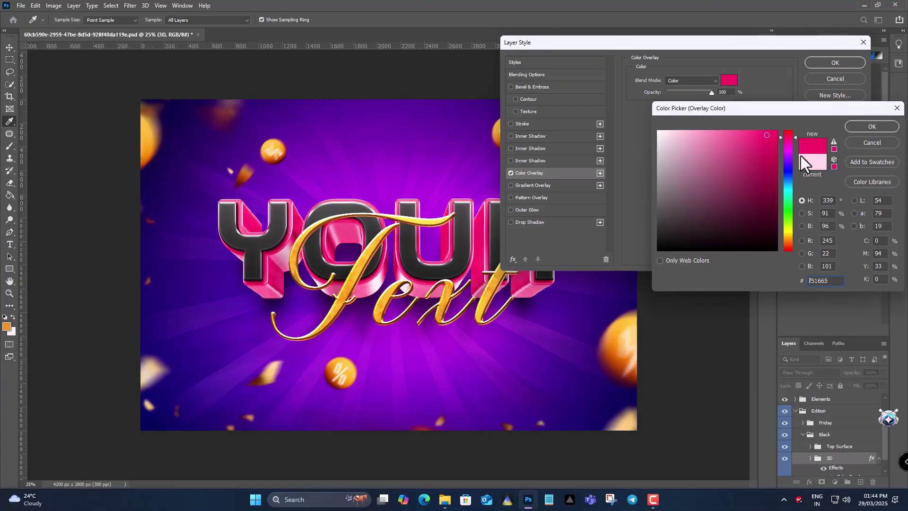
{"action": "left_click", "coordinate": [790, 175]}
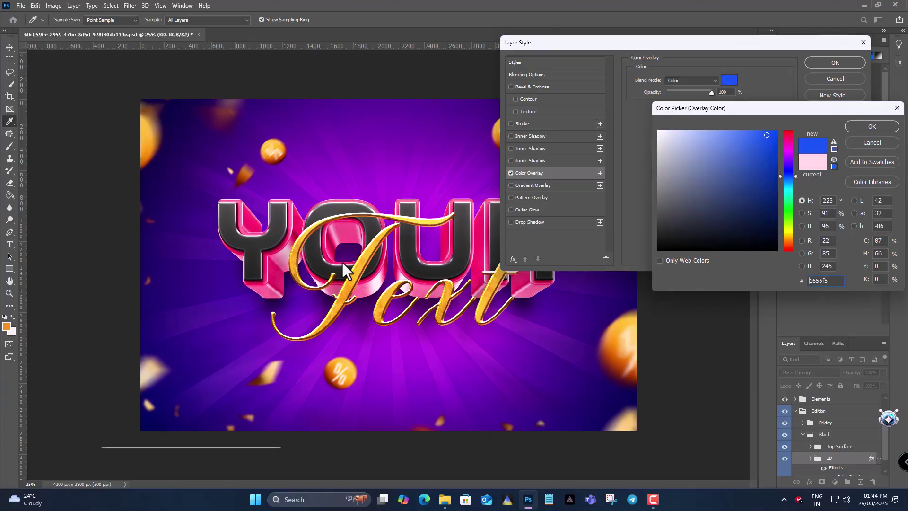
{"action": "left_click", "coordinate": [788, 216]}
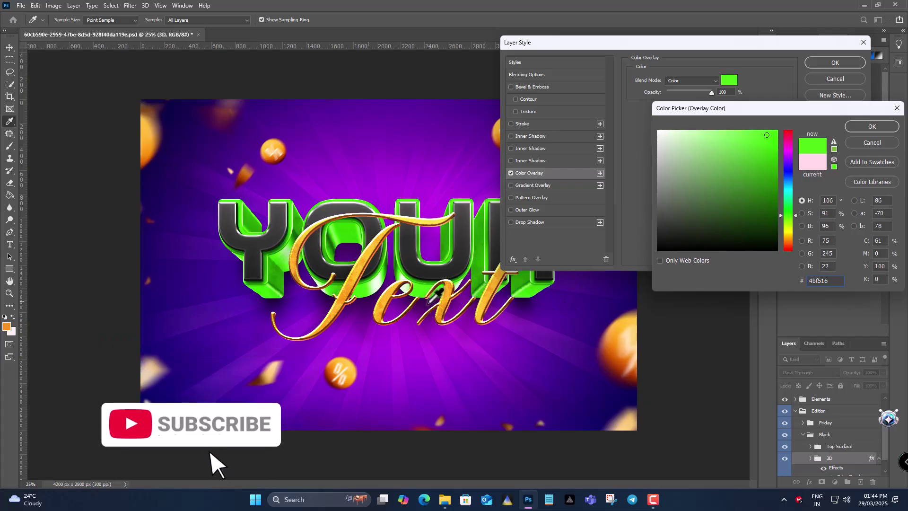
{"action": "left_click", "coordinate": [788, 235]}
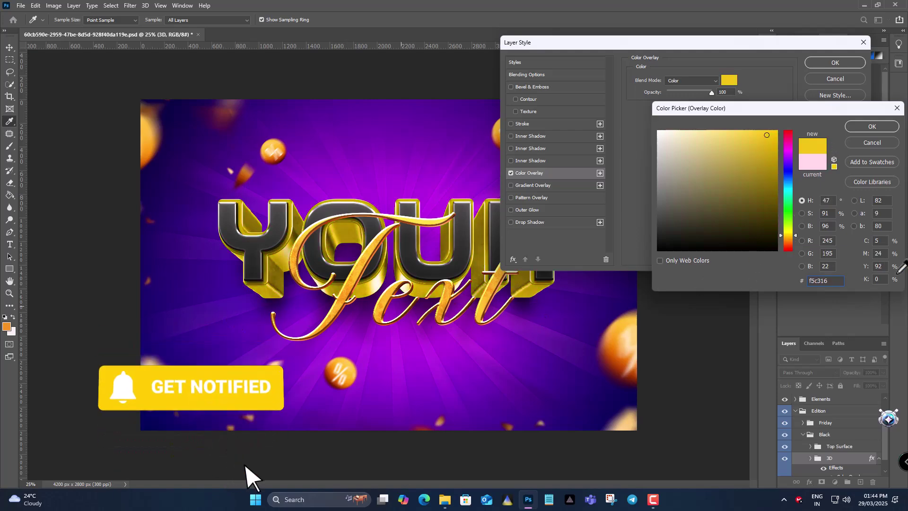
{"action": "left_click", "coordinate": [788, 249]}
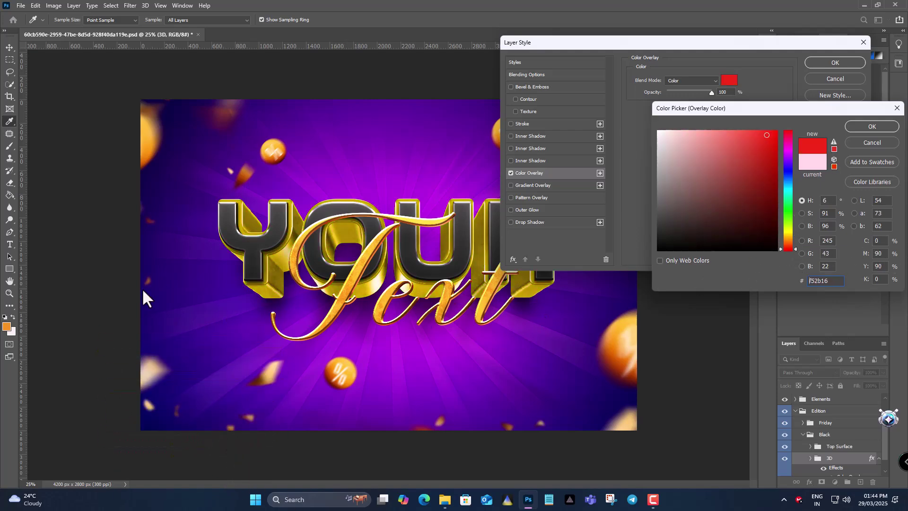
{"action": "left_click", "coordinate": [872, 142]}
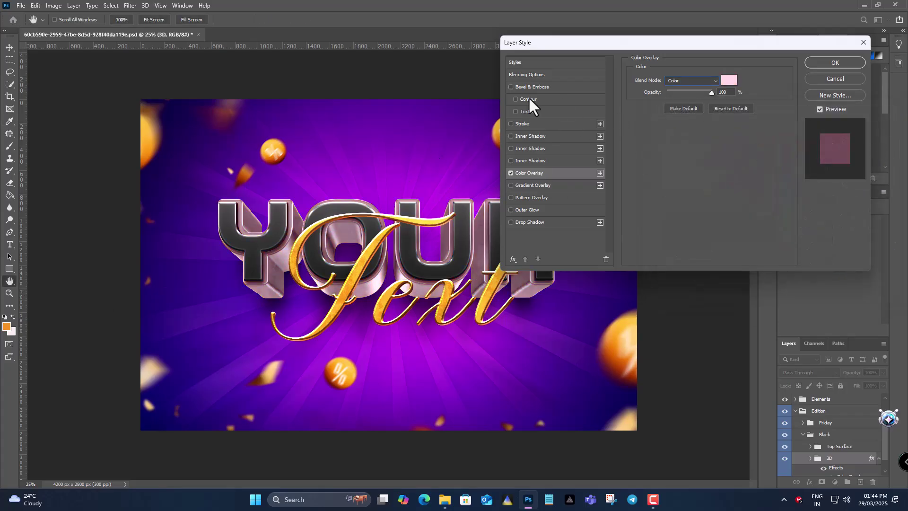
{"action": "left_click", "coordinate": [838, 78]}
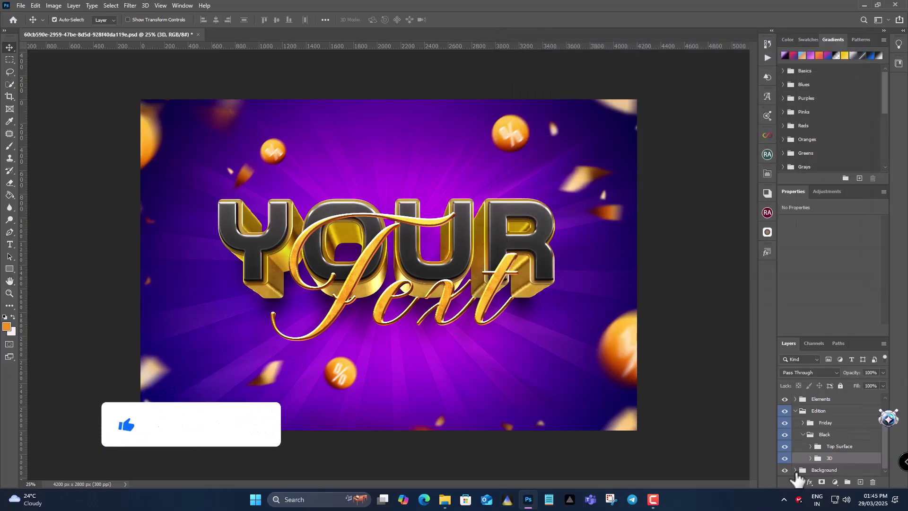
Set the Change Color Hue/Saturation layer's Hue to +157, turning the sunburst red
{"action": "scroll", "coordinate": [858, 466], "scroll_direction": "down", "scroll_amount": 3}
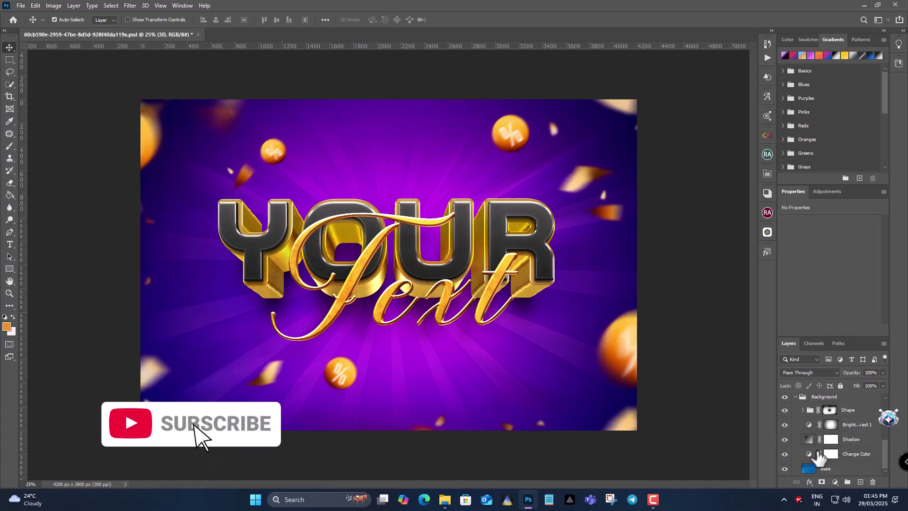
{"action": "left_click", "coordinate": [838, 453]}
{"action": "left_click_drag", "start_coordinate": [854, 259], "coordinate": [839, 258]}
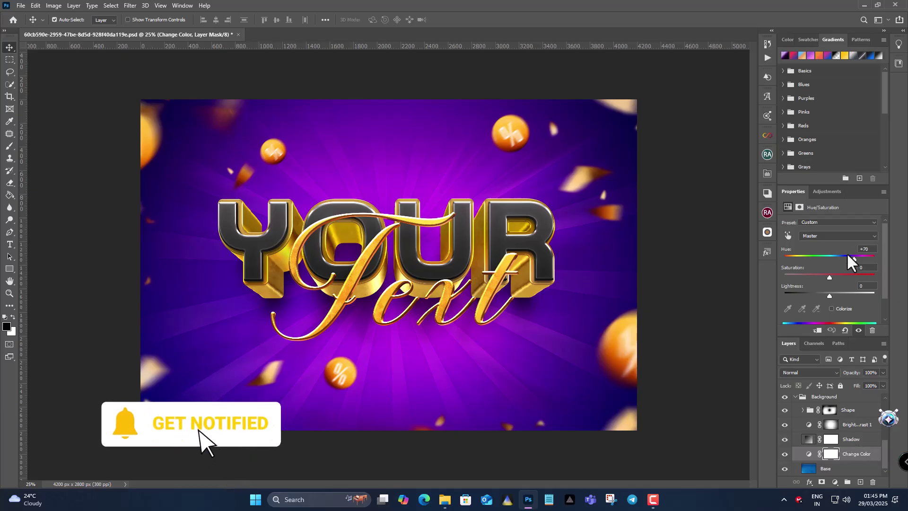
{"action": "left_click", "coordinate": [812, 256]}
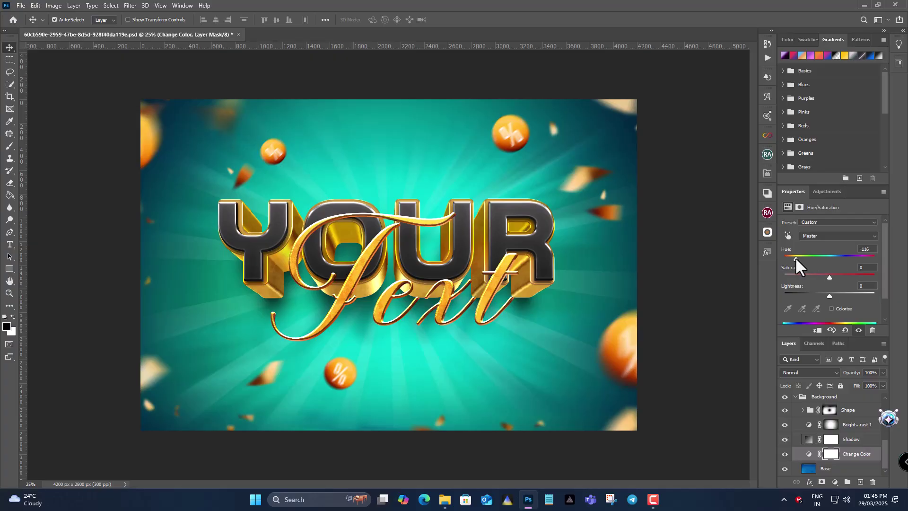
{"action": "left_click", "coordinate": [862, 257]}
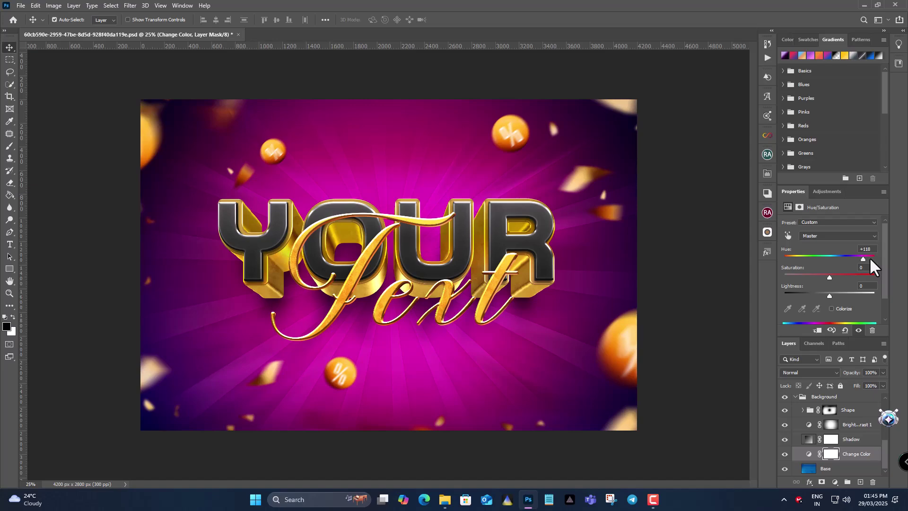
{"action": "left_click", "coordinate": [870, 258]}
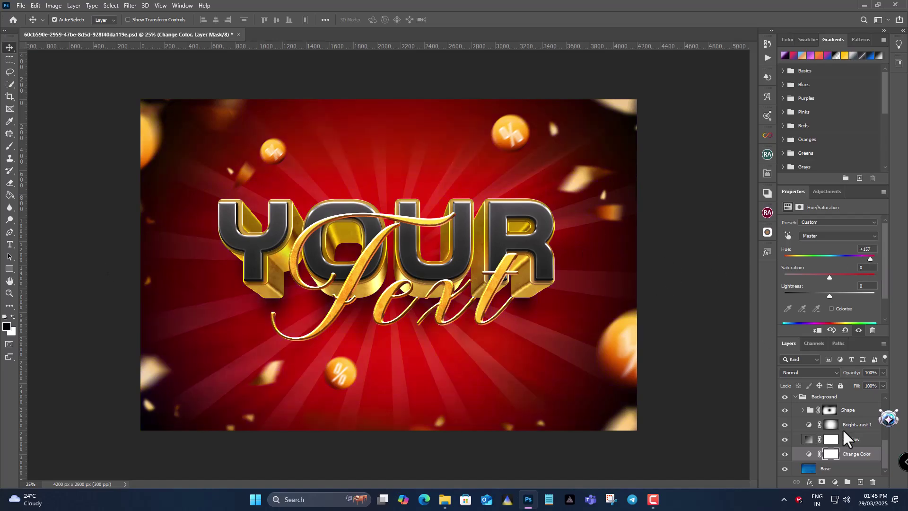
{"action": "scroll", "coordinate": [835, 461], "scroll_direction": "up", "scroll_amount": 1}
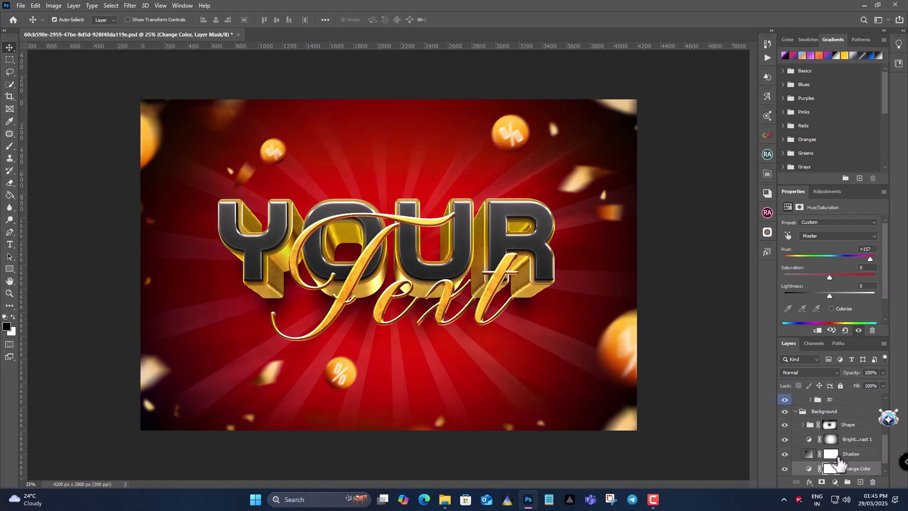
{"action": "scroll", "coordinate": [835, 461], "scroll_direction": "up", "scroll_amount": 1}
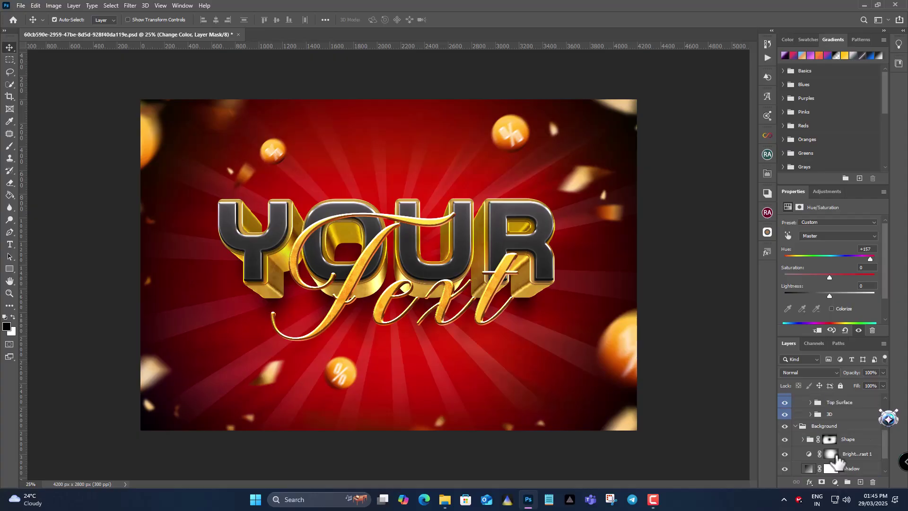
{"action": "left_click", "coordinate": [786, 439]}
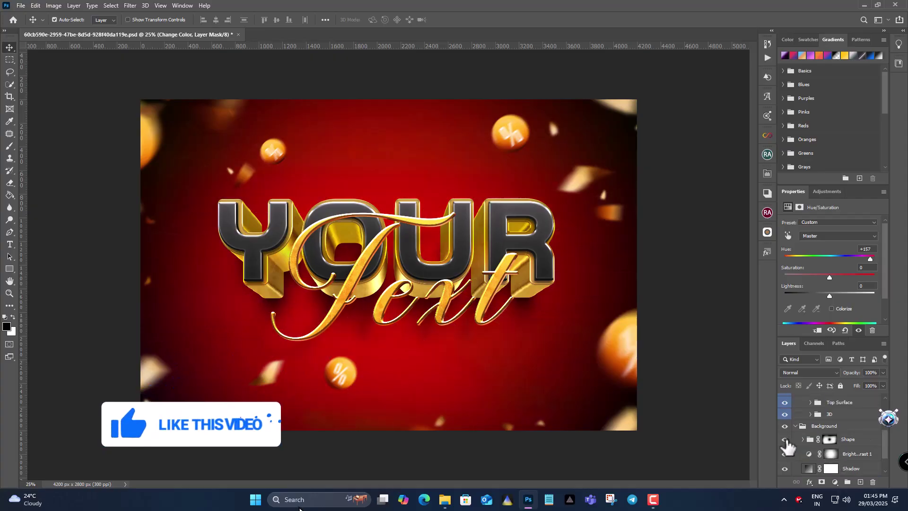
{"action": "left_click", "coordinate": [786, 439]}
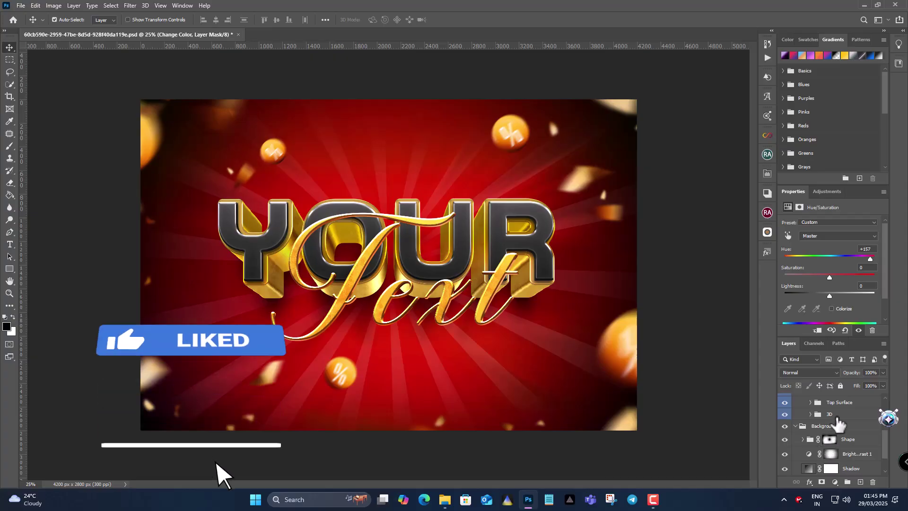
{"action": "left_click", "coordinate": [843, 405]}
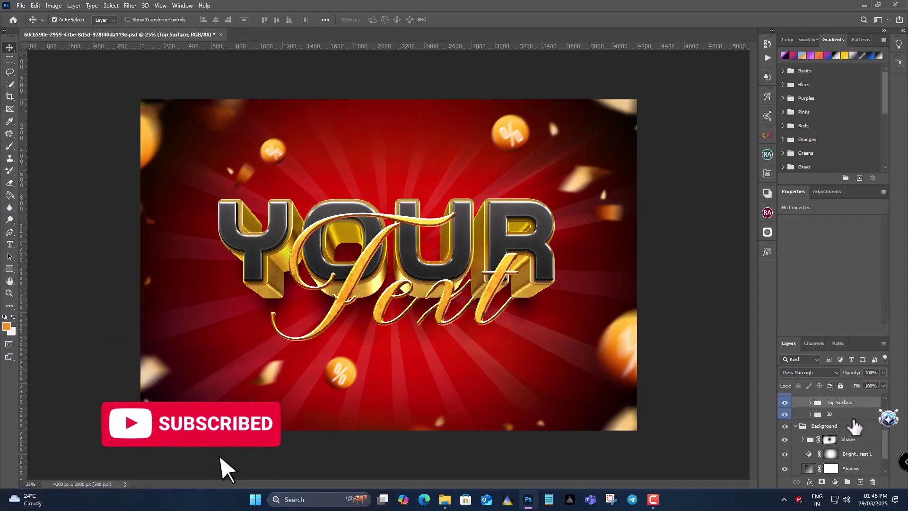
{"action": "scroll", "coordinate": [844, 428], "scroll_direction": "up", "scroll_amount": 3}
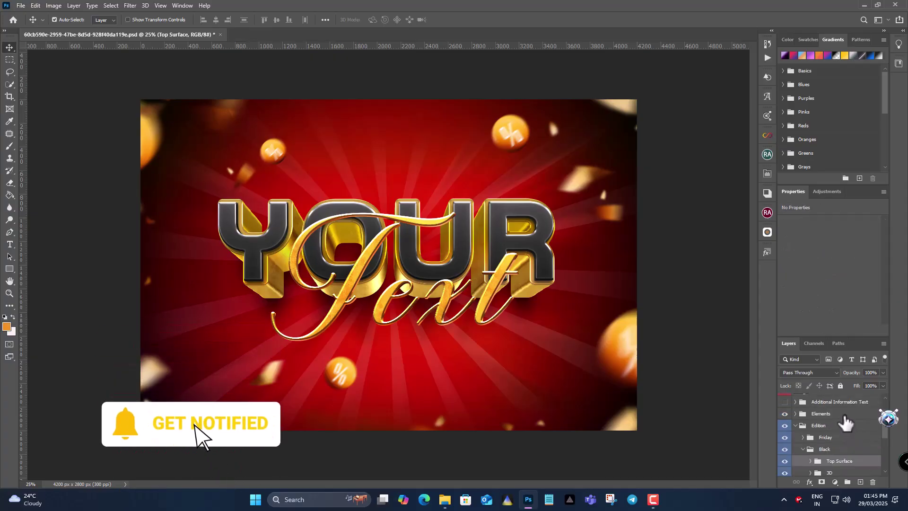
{"action": "left_click", "coordinate": [844, 414]}
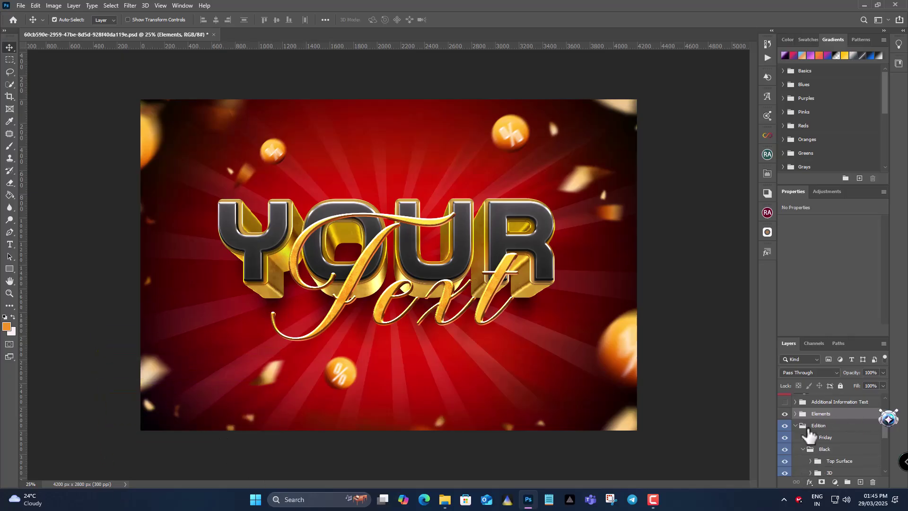
{"action": "left_click", "coordinate": [796, 414]}
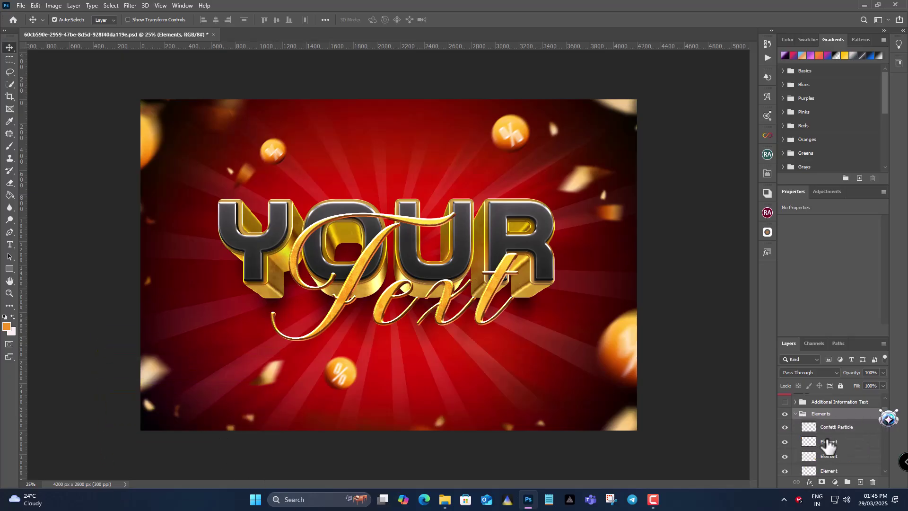
{"action": "left_click", "coordinate": [828, 444]}
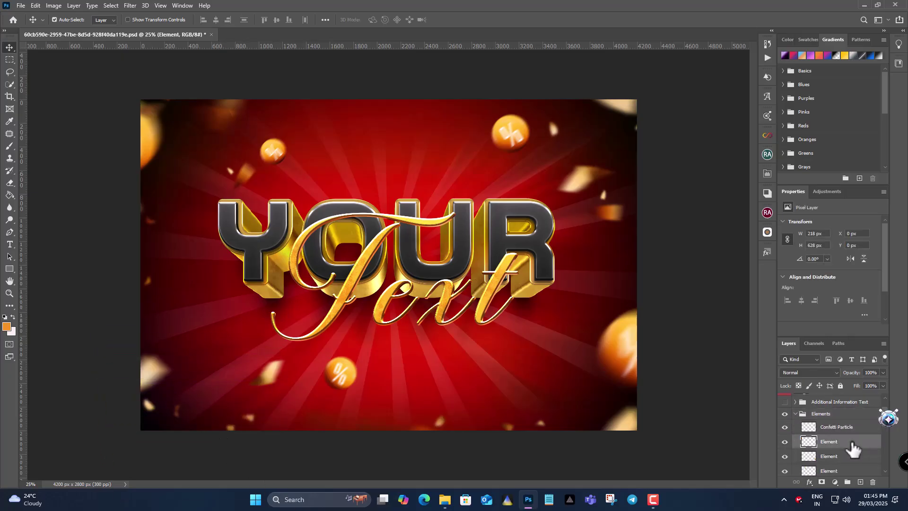
{"action": "left_click", "coordinate": [785, 441]}
{"action": "left_click", "coordinate": [785, 442]}
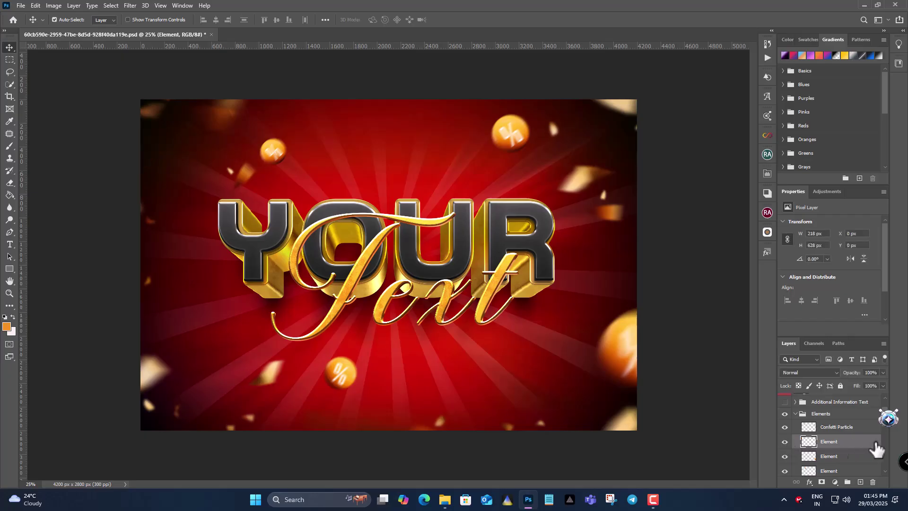
{"action": "left_click", "coordinate": [797, 414]}
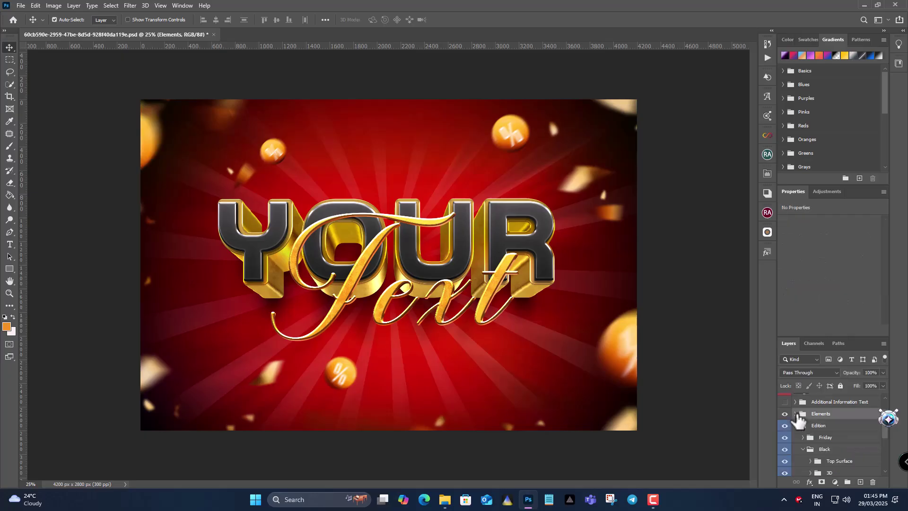
{"action": "left_click", "coordinate": [809, 482]}
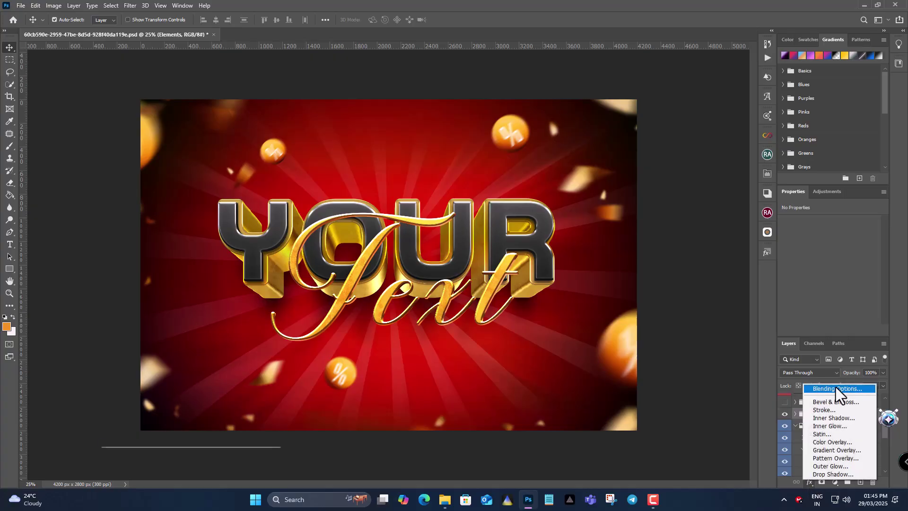
{"action": "left_click", "coordinate": [836, 386]}
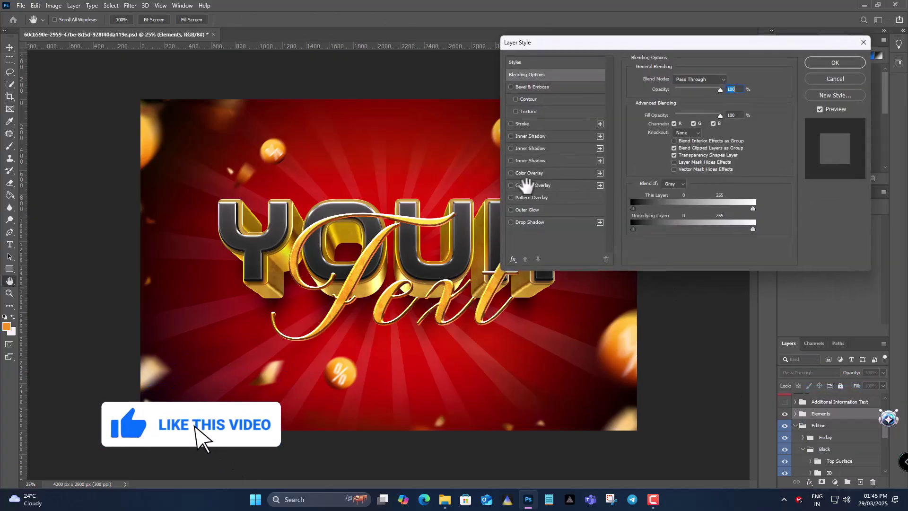
{"action": "left_click", "coordinate": [529, 173]}
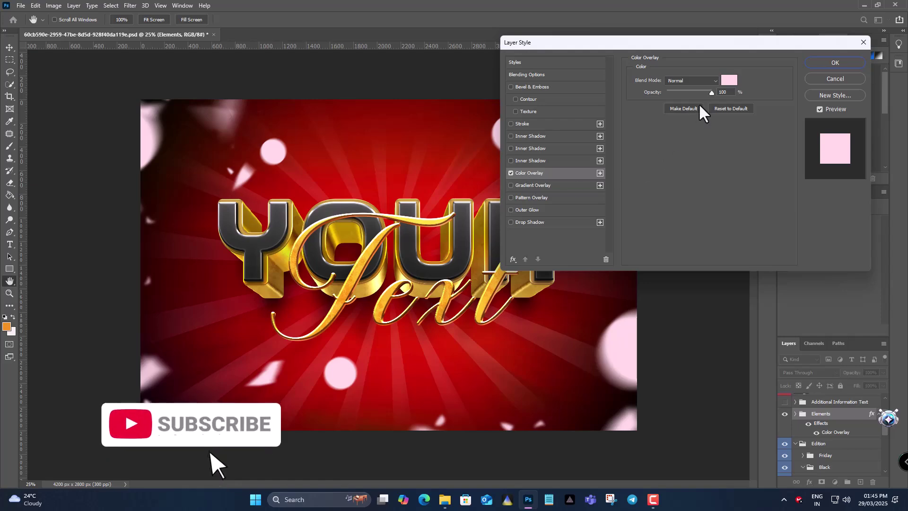
{"action": "left_click", "coordinate": [694, 81]}
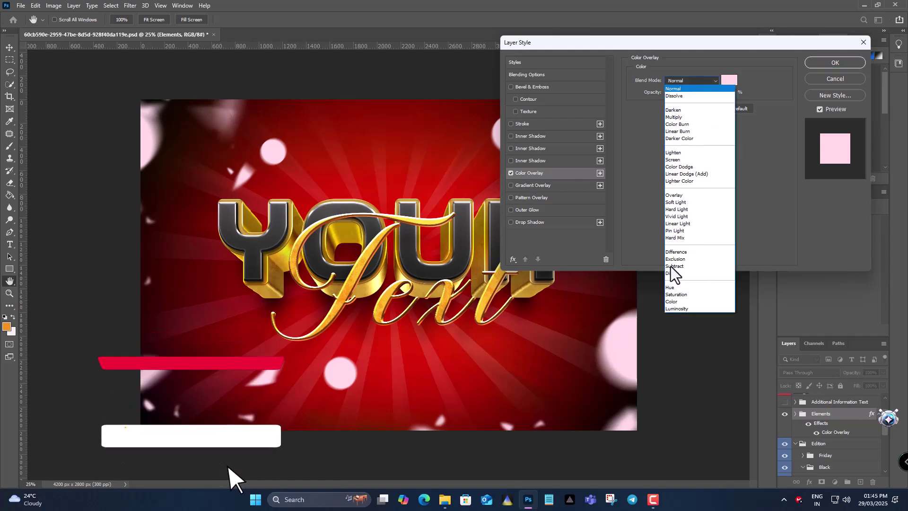
{"action": "left_click", "coordinate": [675, 302]}
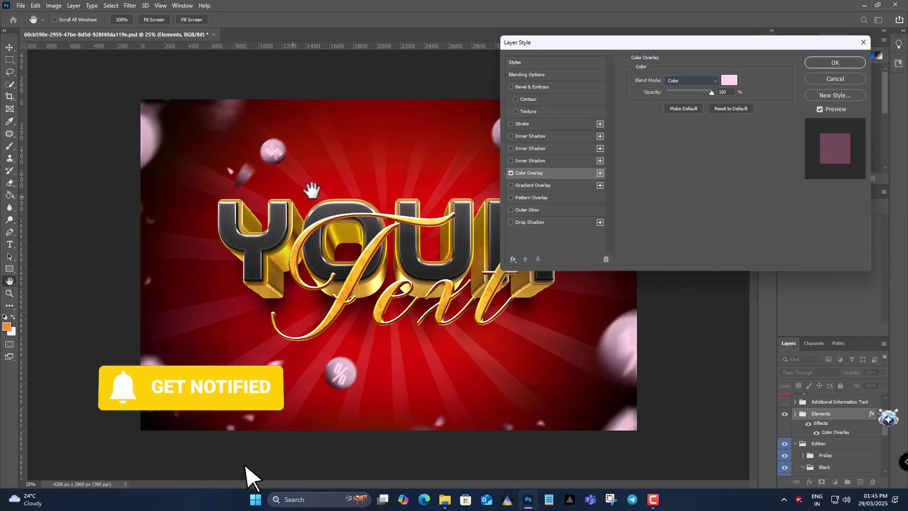
{"action": "left_click", "coordinate": [729, 80]}
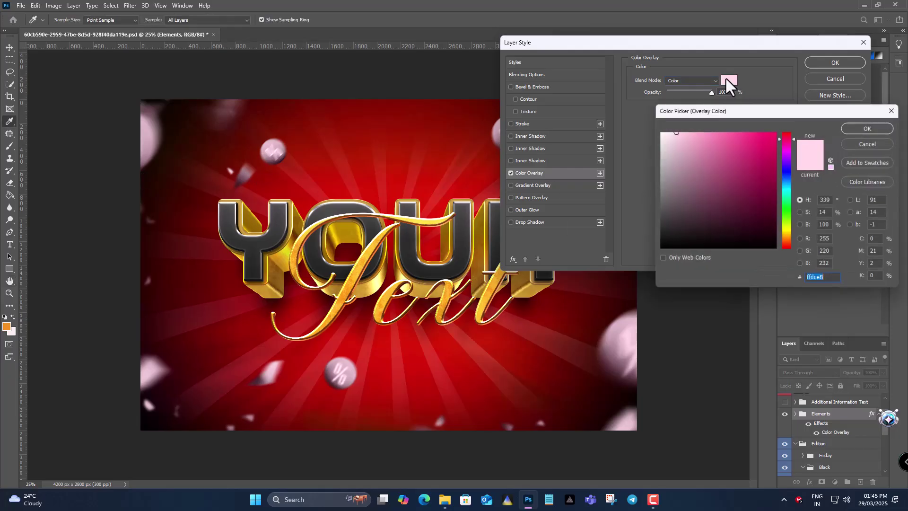
{"action": "left_click", "coordinate": [770, 136]}
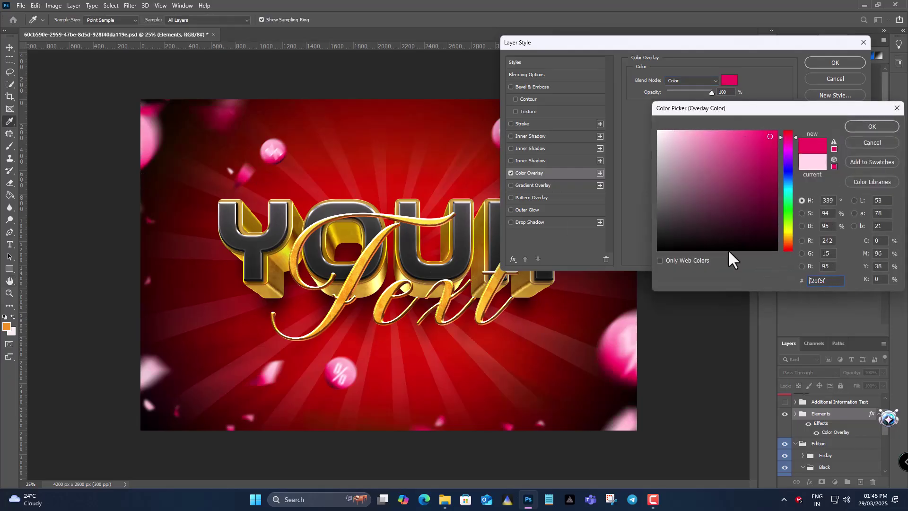
{"action": "left_click_drag", "start_coordinate": [789, 168], "coordinate": [787, 248]}
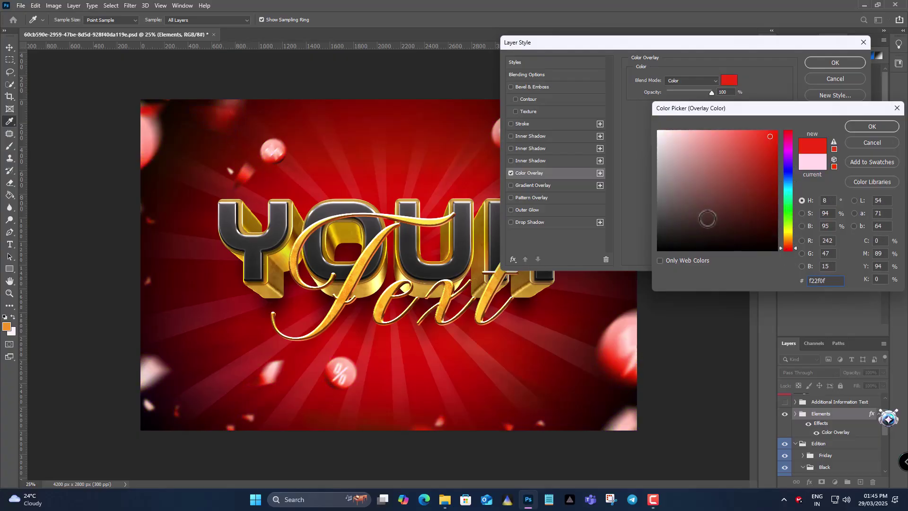
{"action": "key", "text": "Escape"}
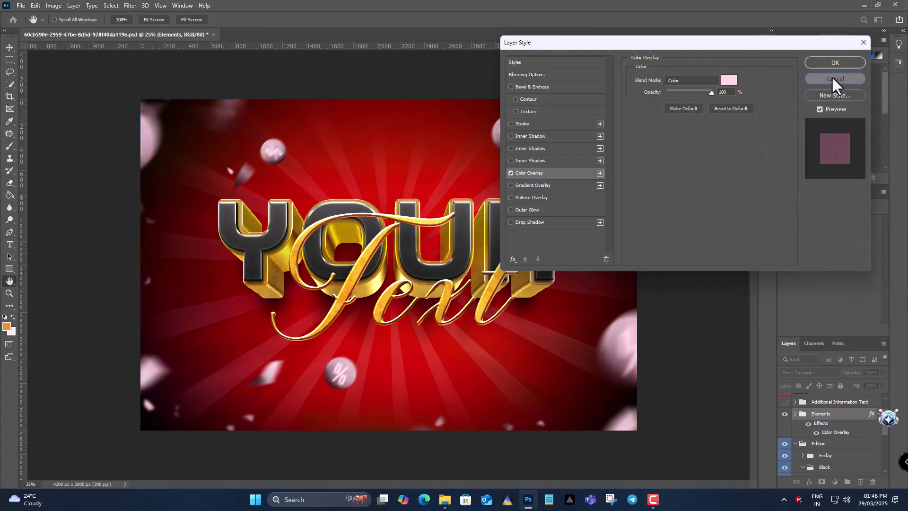
{"action": "left_click", "coordinate": [833, 80]}
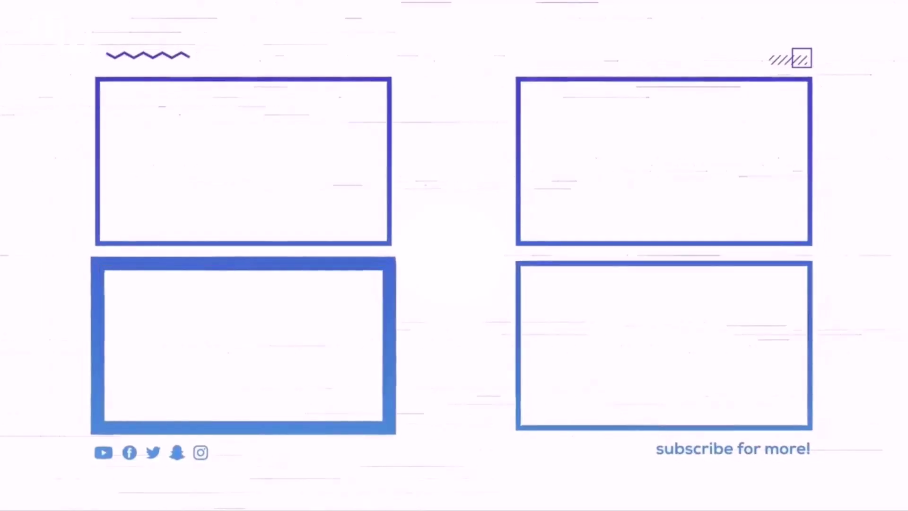